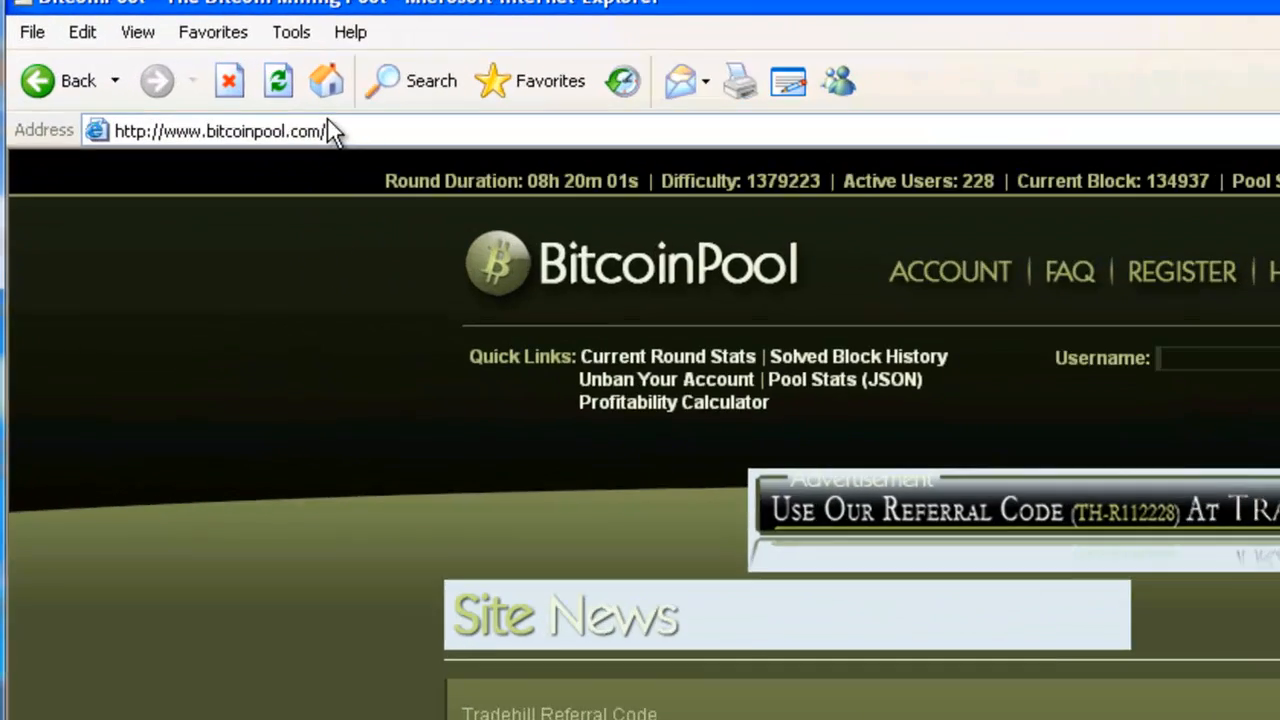
Open BitcoinPool's HOW TO guide in a new, maximized browser window.
{"action": "left_click", "coordinate": [211, 75]}
{"action": "left_click", "coordinate": [211, 75]}
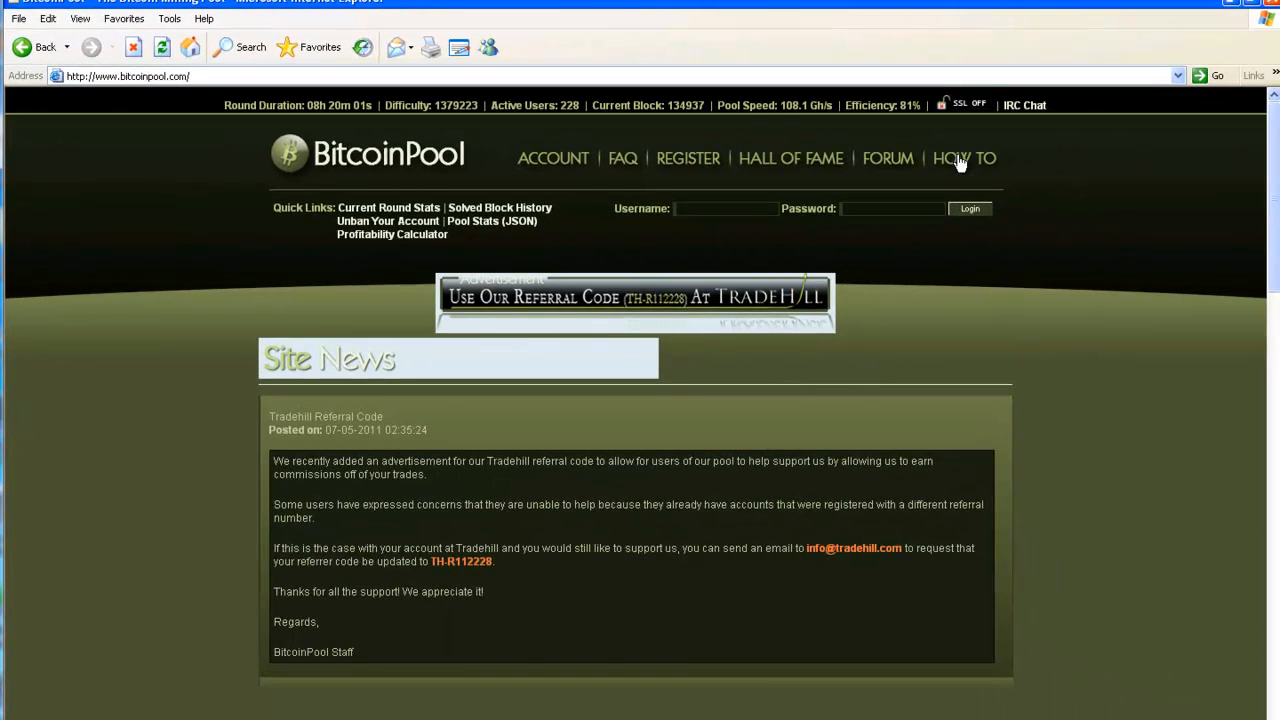
{"action": "right_click", "coordinate": [958, 163]}
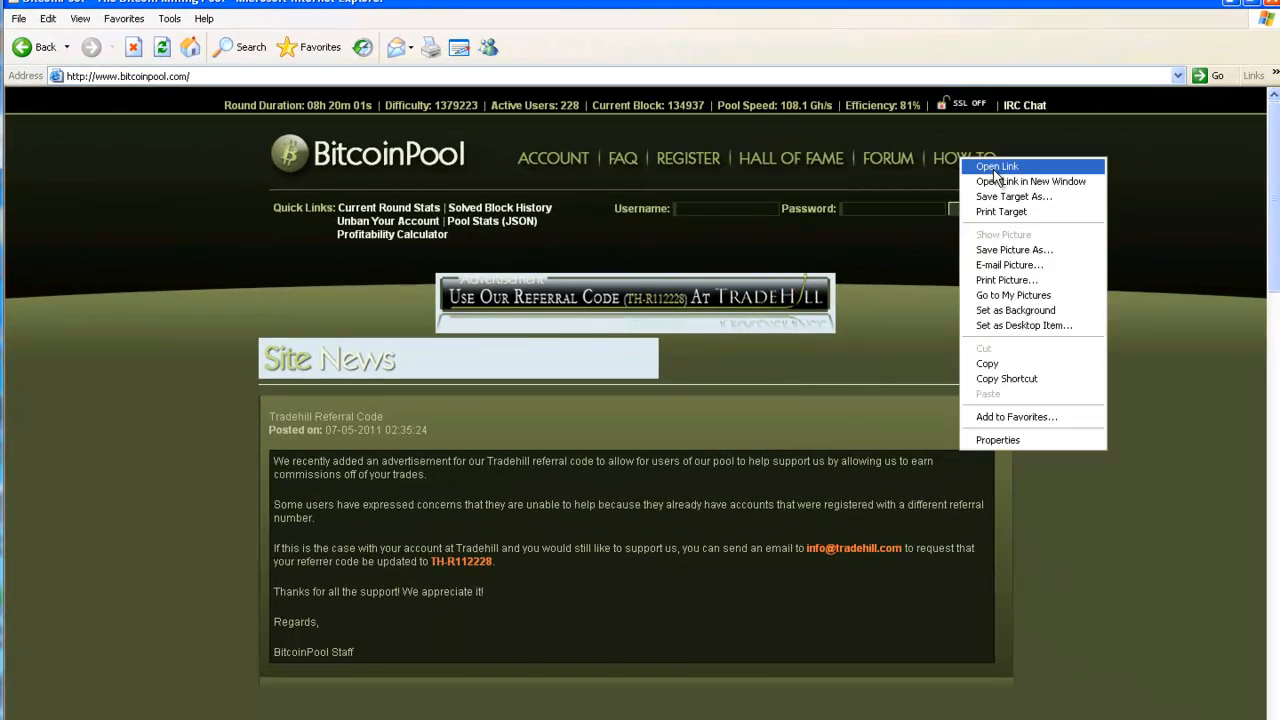
{"action": "left_click", "coordinate": [1006, 179]}
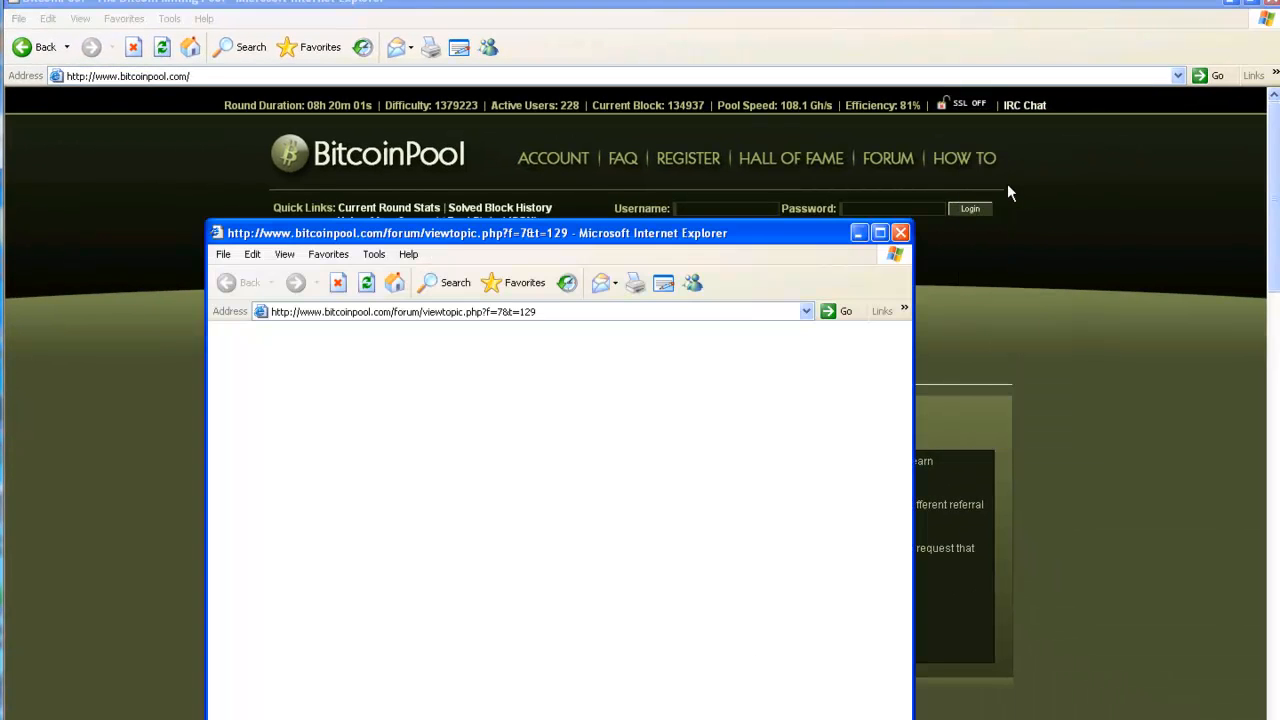
{"action": "left_click", "coordinate": [880, 232]}
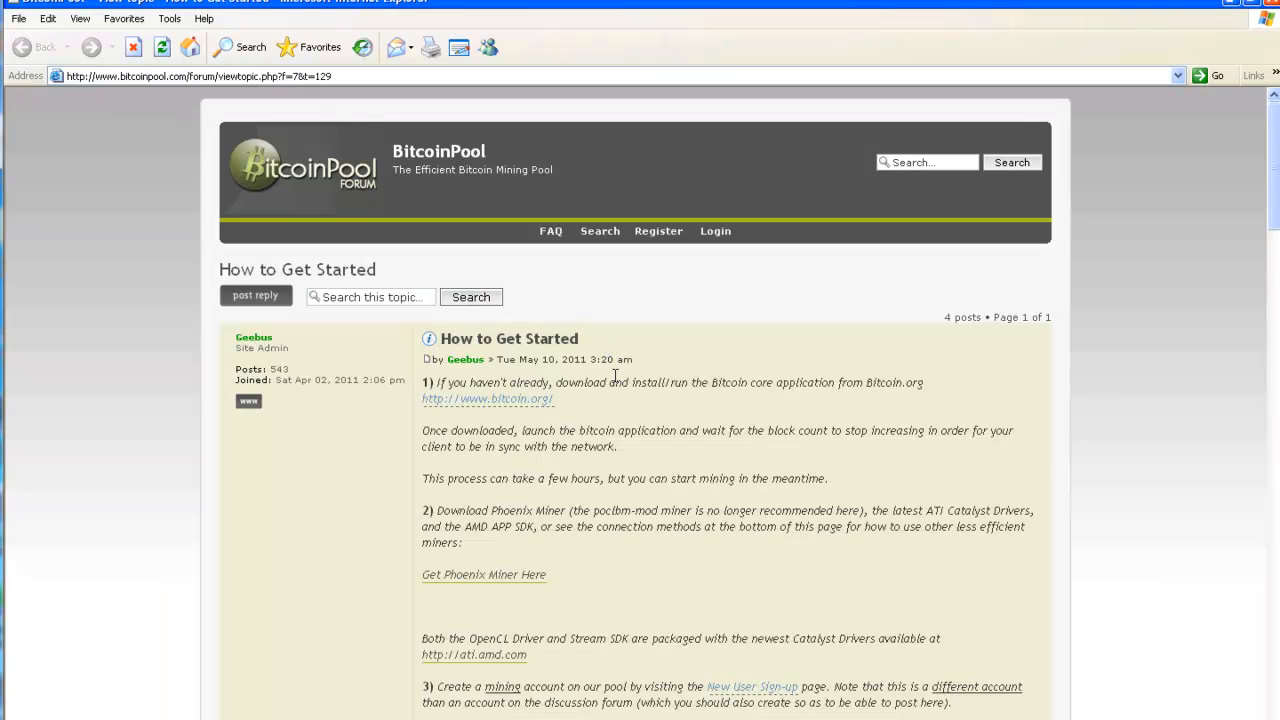
Scroll the How to Get Started post down to step 3, the mining-account sign-up.
{"action": "scroll", "coordinate": [615, 376], "scroll_direction": "down", "scroll_amount": 4}
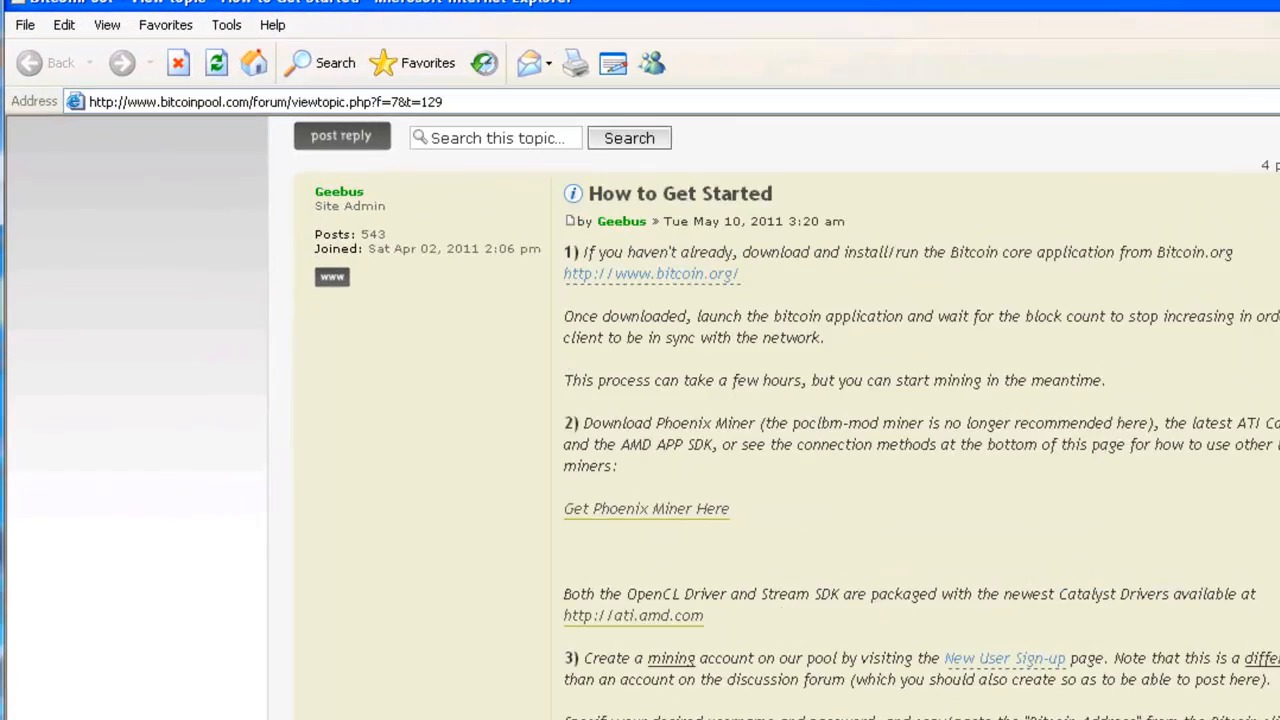
{"action": "key", "text": "alt+Tab"}
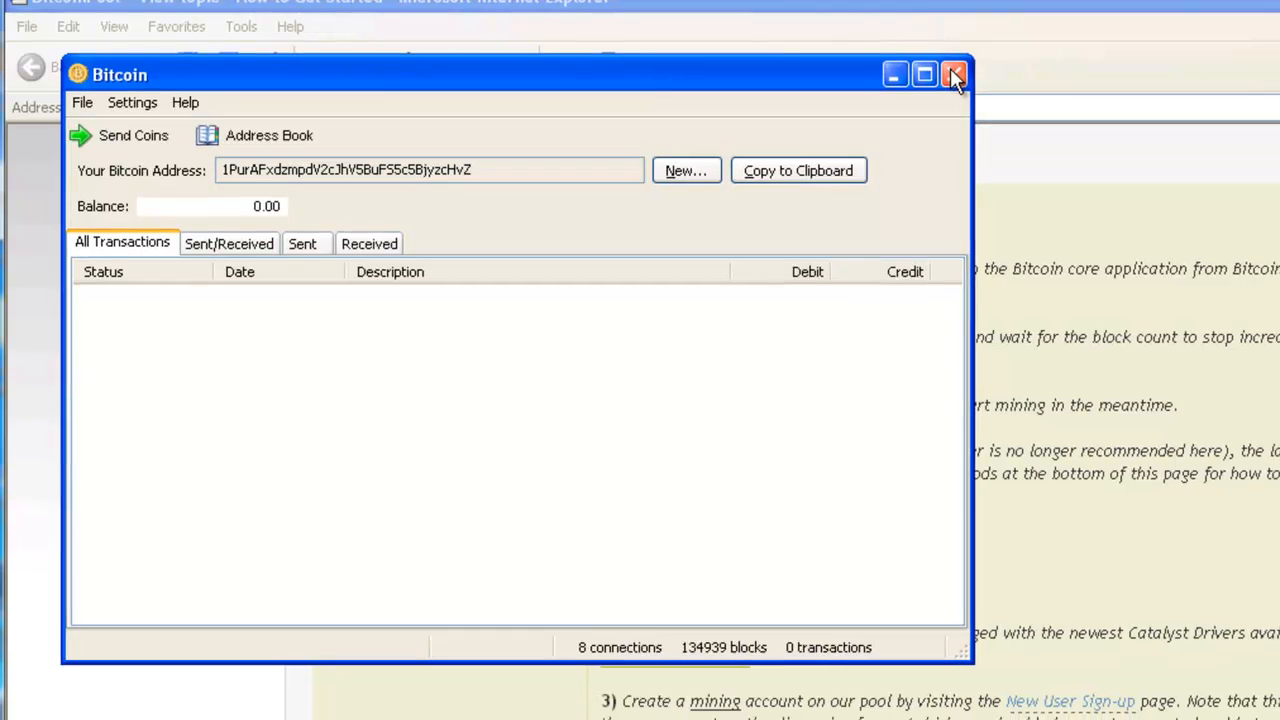
{"action": "left_click", "coordinate": [956, 75]}
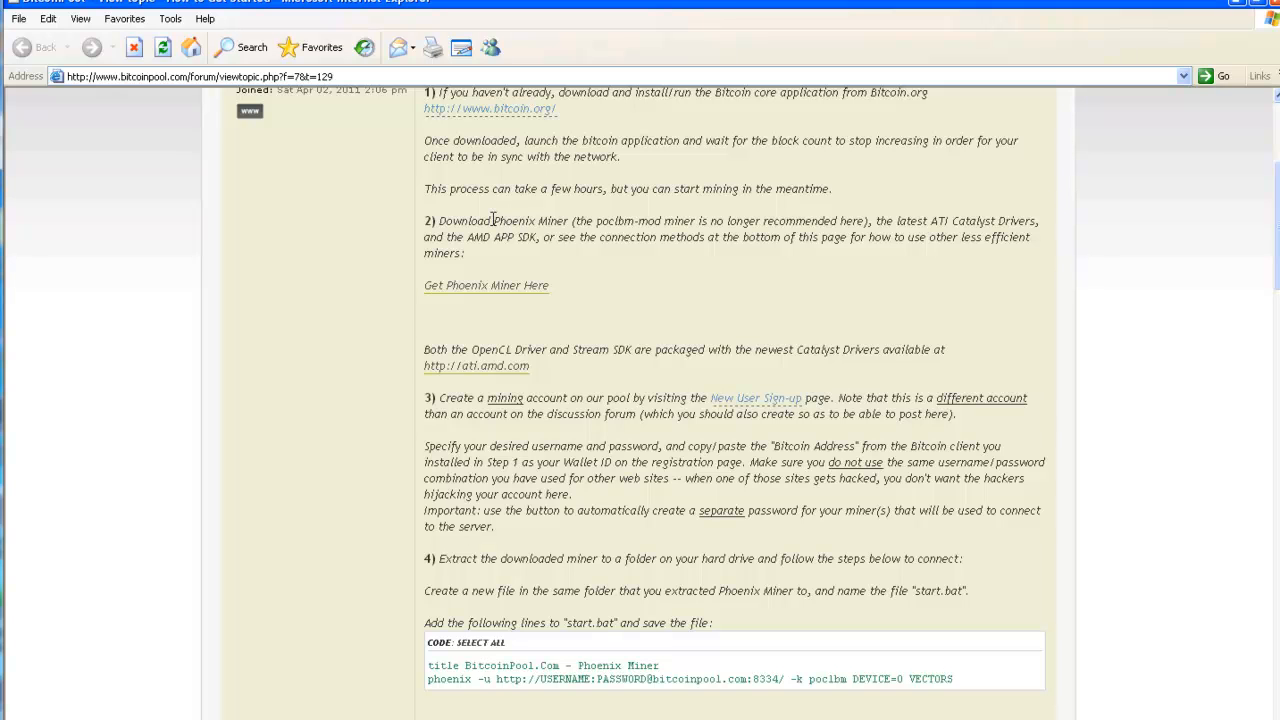
{"action": "scroll", "coordinate": [613, 369], "scroll_direction": "down", "scroll_amount": 4}
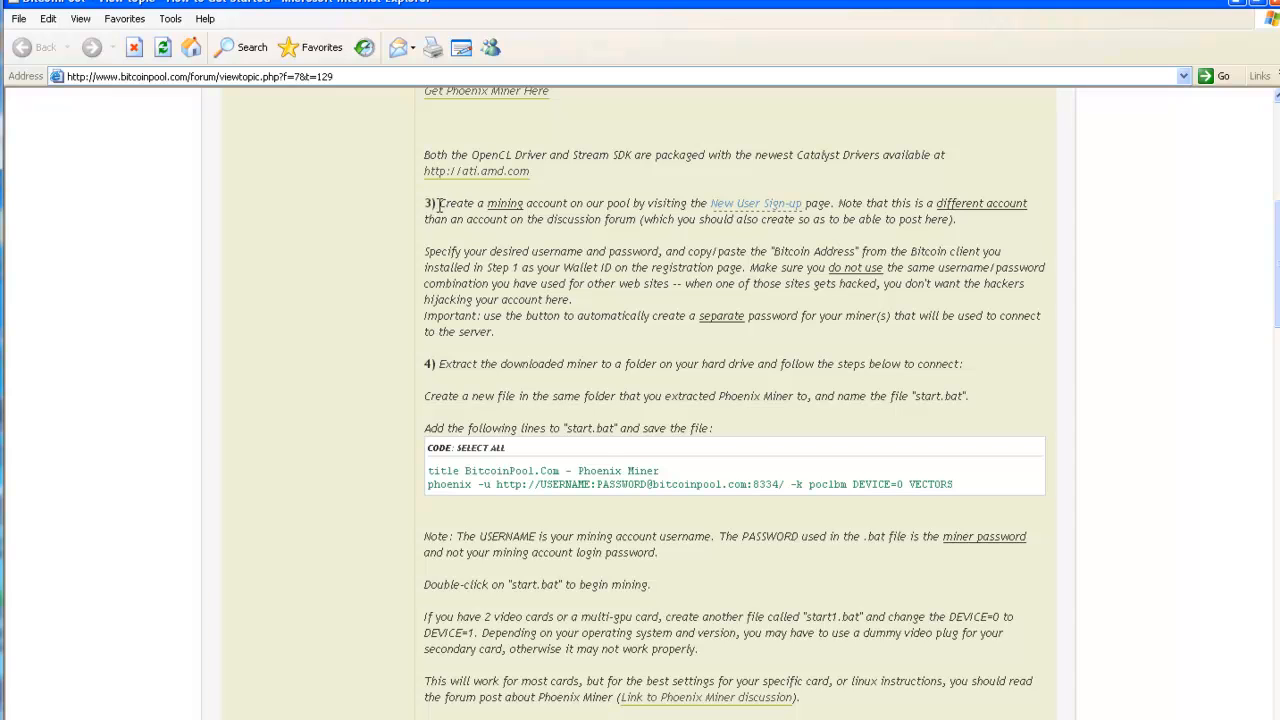
Open New User Sign-up in a new window, select GPU (Video Card) hardware, and focus Username.
{"action": "right_click", "coordinate": [738, 207]}
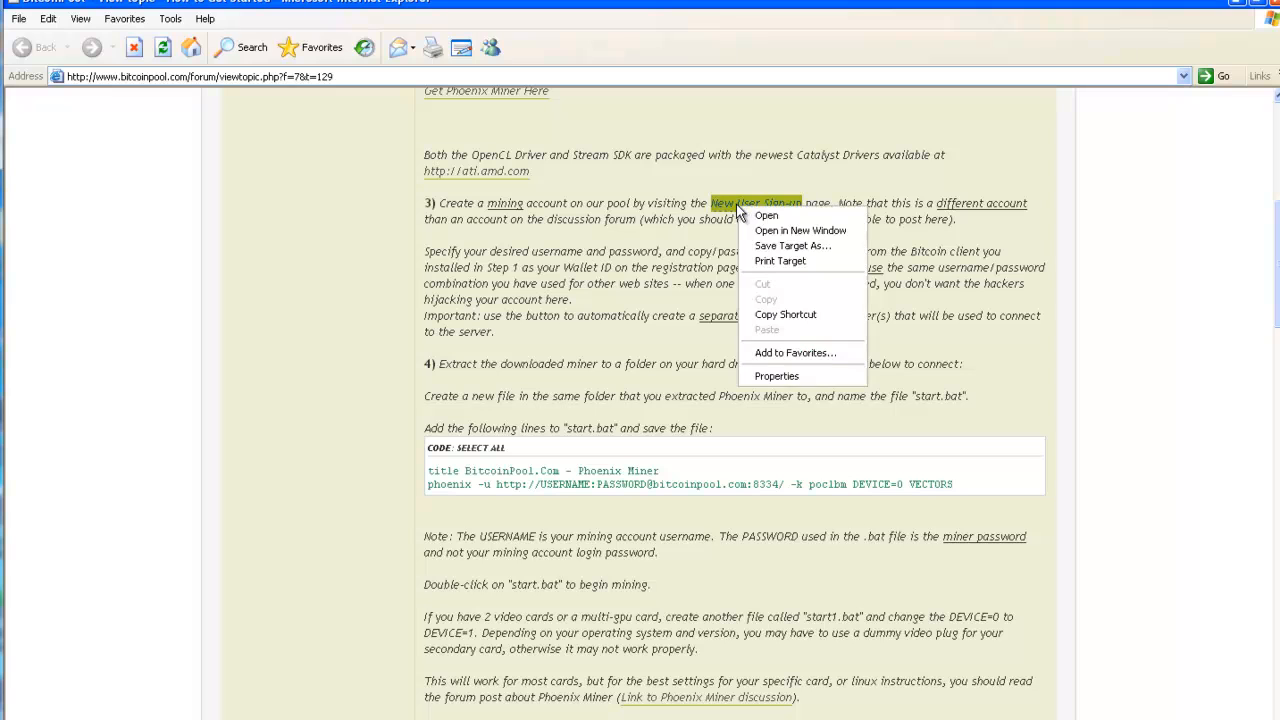
{"action": "left_click", "coordinate": [787, 232]}
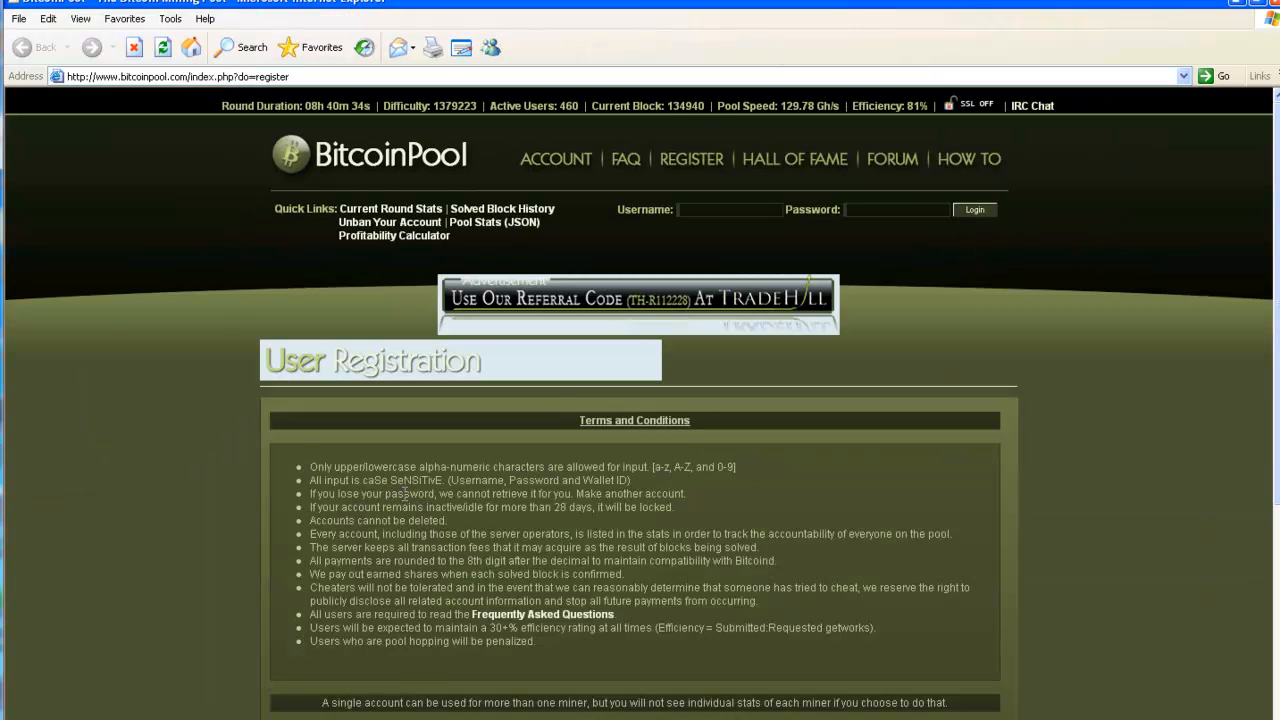
{"action": "scroll", "coordinate": [389, 497], "scroll_direction": "down", "scroll_amount": 3}
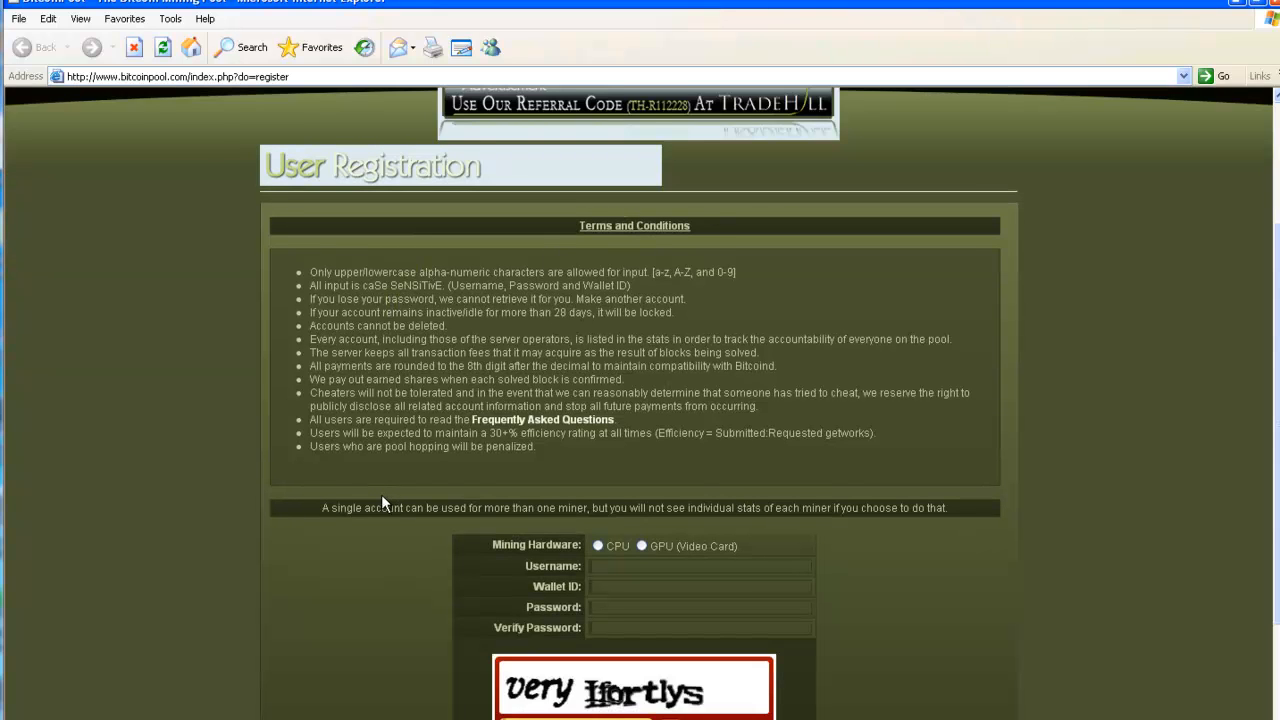
{"action": "scroll", "coordinate": [420, 266], "scroll_direction": "down", "scroll_amount": 3}
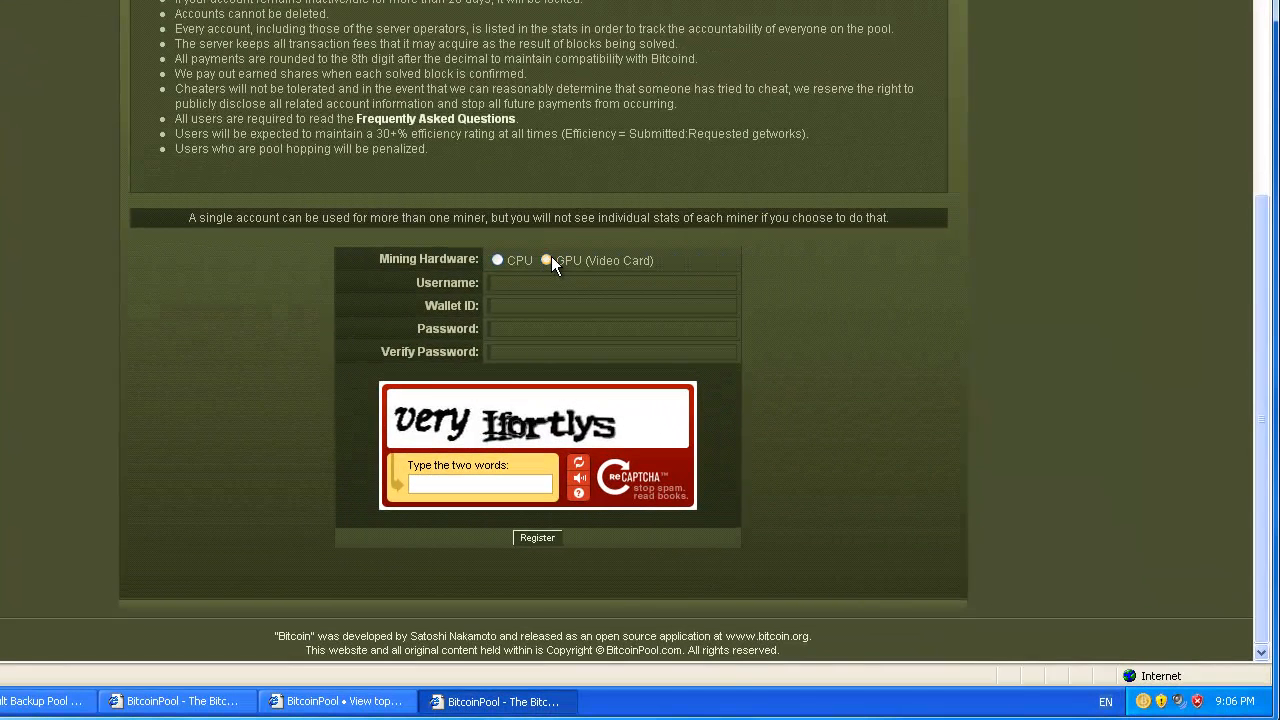
{"action": "left_click", "coordinate": [547, 260]}
{"action": "left_click", "coordinate": [518, 283]}
Enter the username and paste the wallet's copied Bitcoin address as the Wallet ID.
{"action": "type", "text": "pultBTC"}
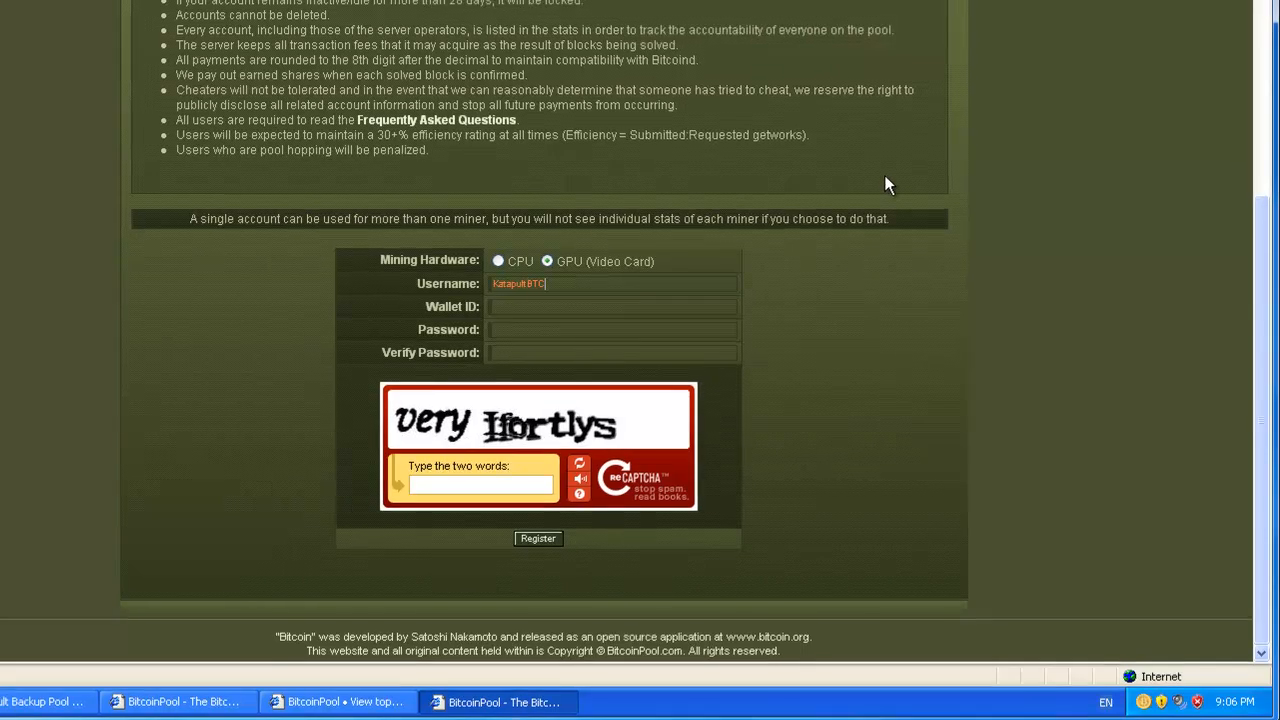
{"action": "key", "text": "alt+Tab"}
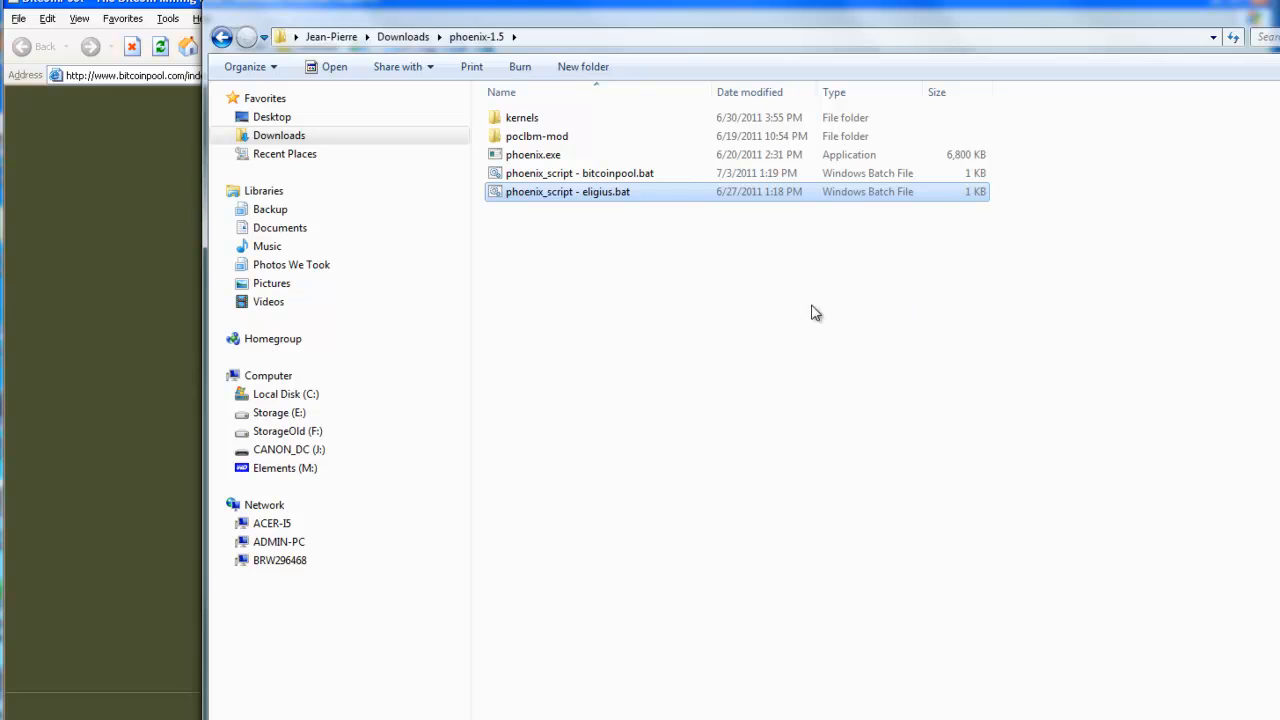
{"action": "key", "text": "alt+Tab"}
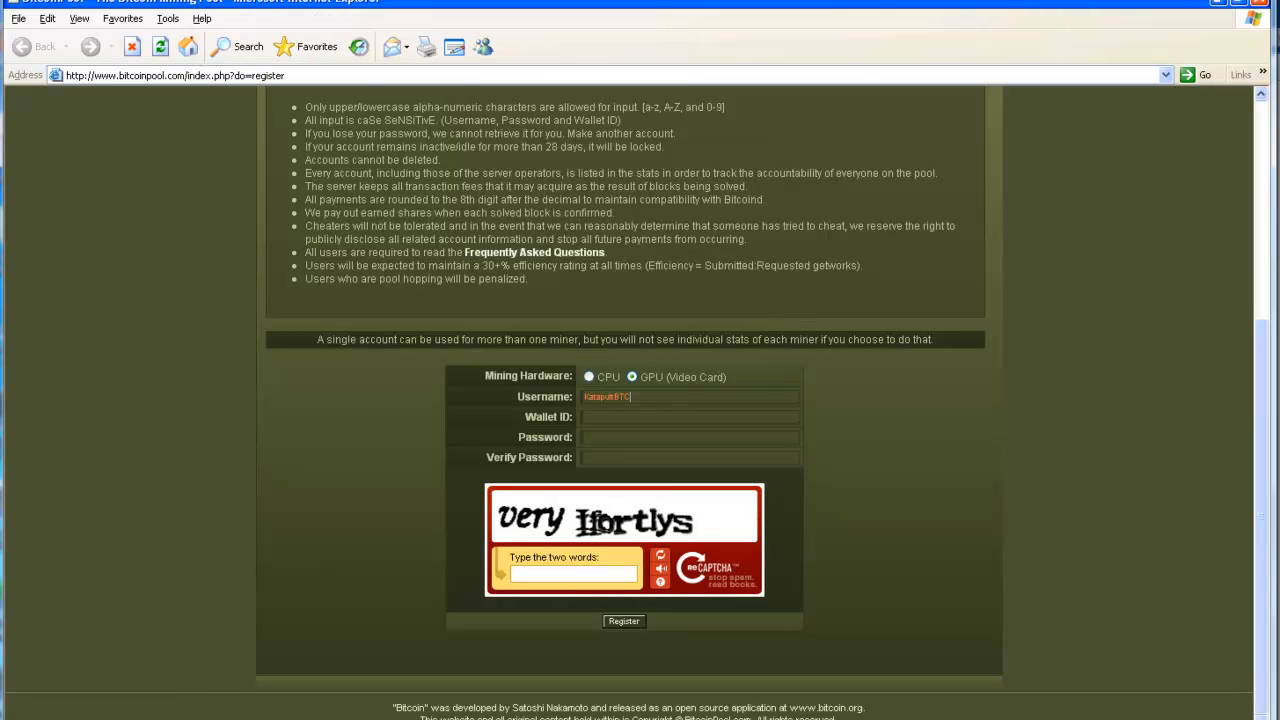
{"action": "key", "text": "alt+Tab"}
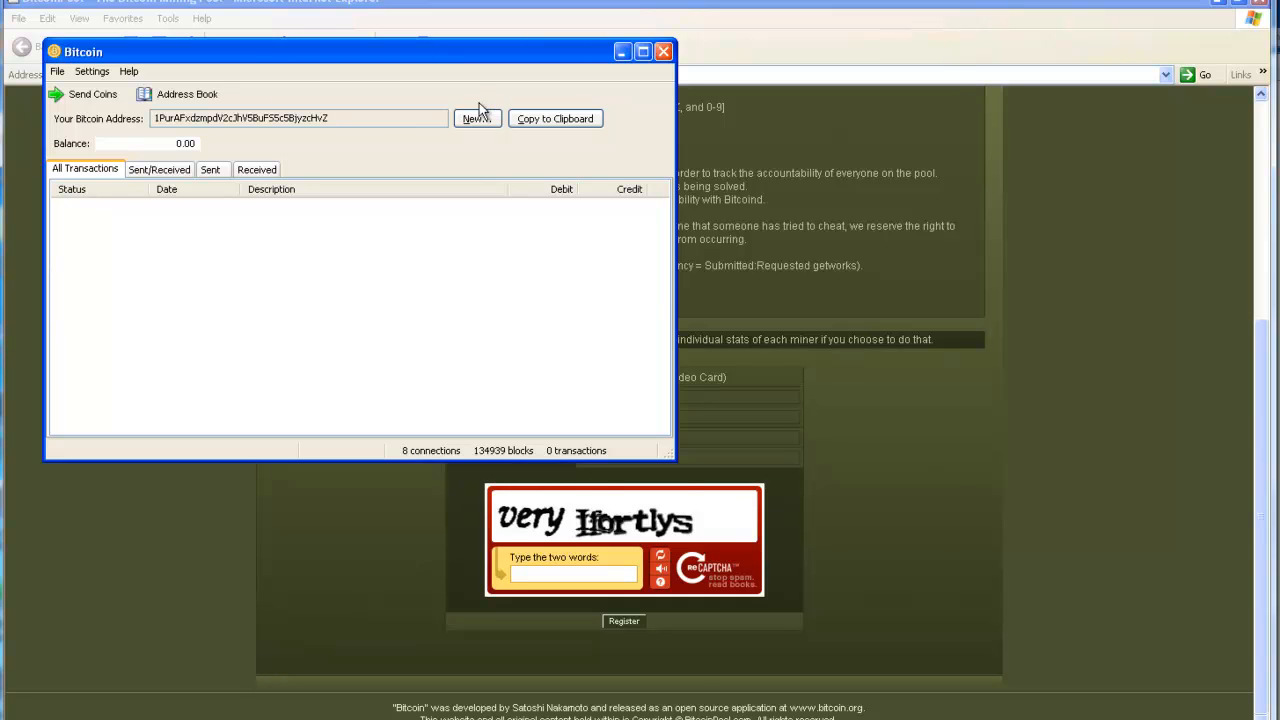
{"action": "left_click", "coordinate": [559, 122]}
{"action": "left_click", "coordinate": [933, 373]}
{"action": "left_click", "coordinate": [621, 416]}
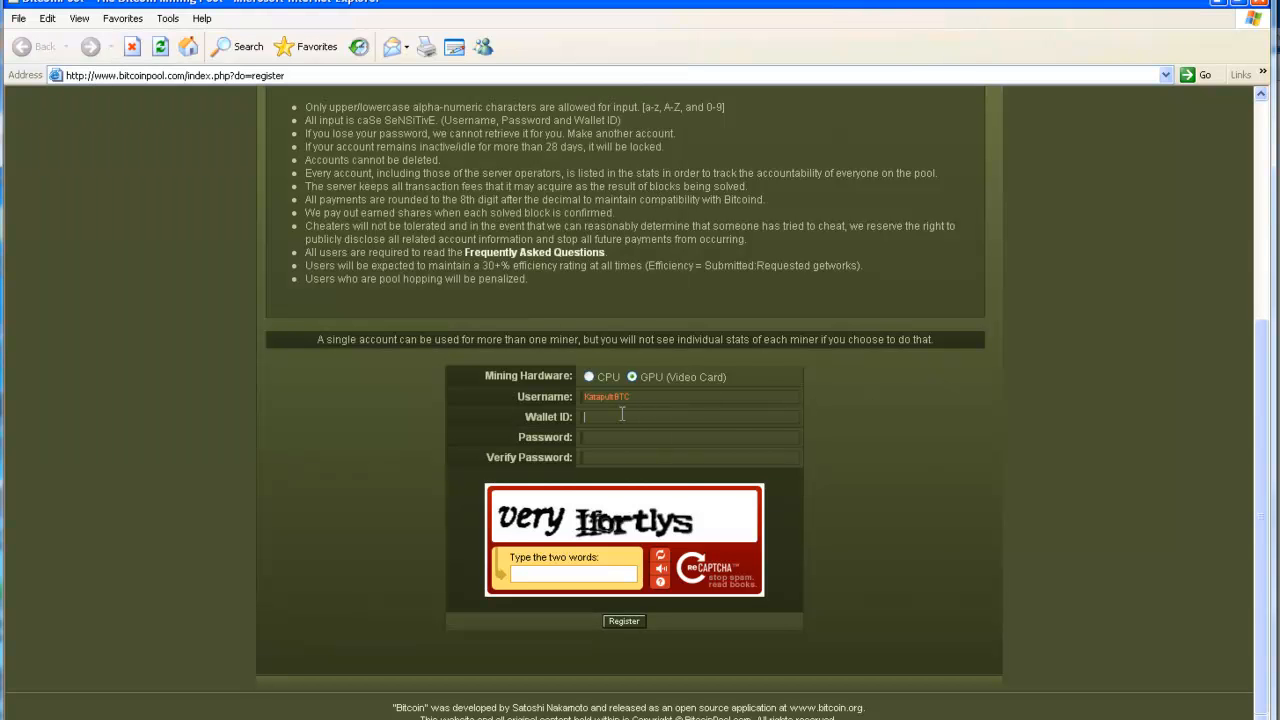
{"action": "key", "text": "ctrl+v"}
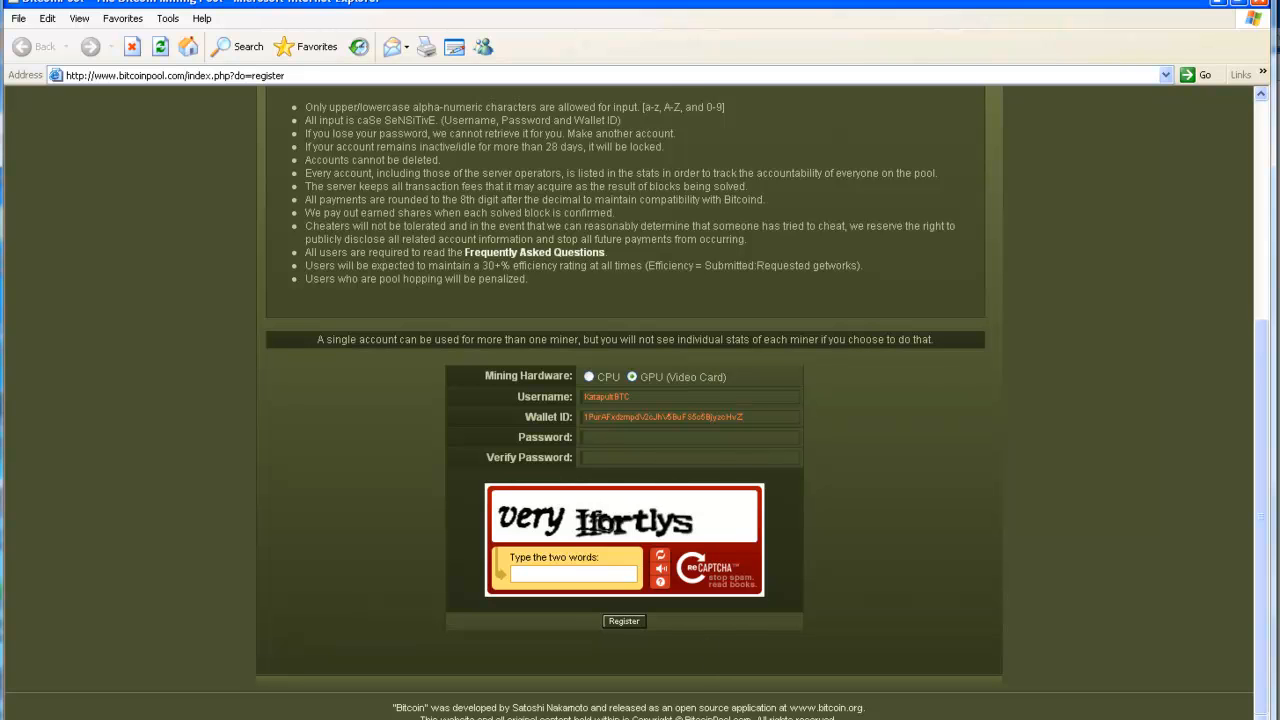
Type the account password, confirm it, and enter the two CAPTCHA words.
{"action": "key", "text": "alt+Tab"}
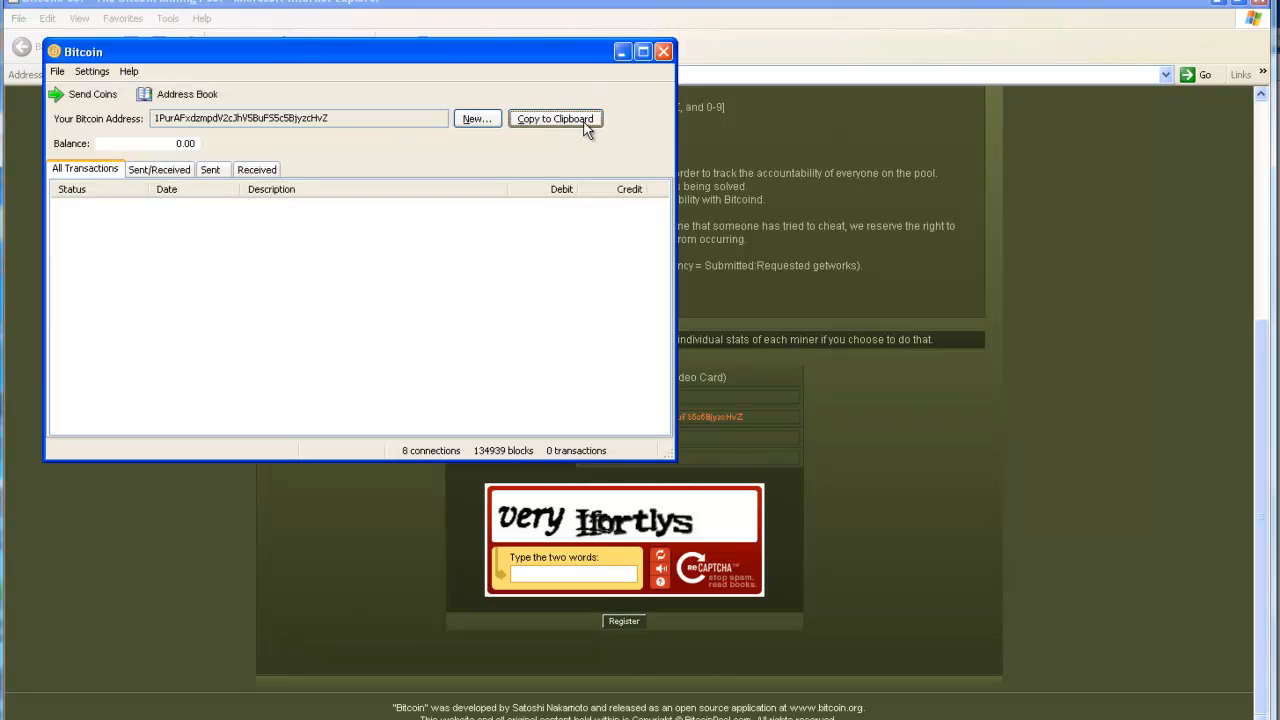
{"action": "left_click", "coordinate": [909, 405]}
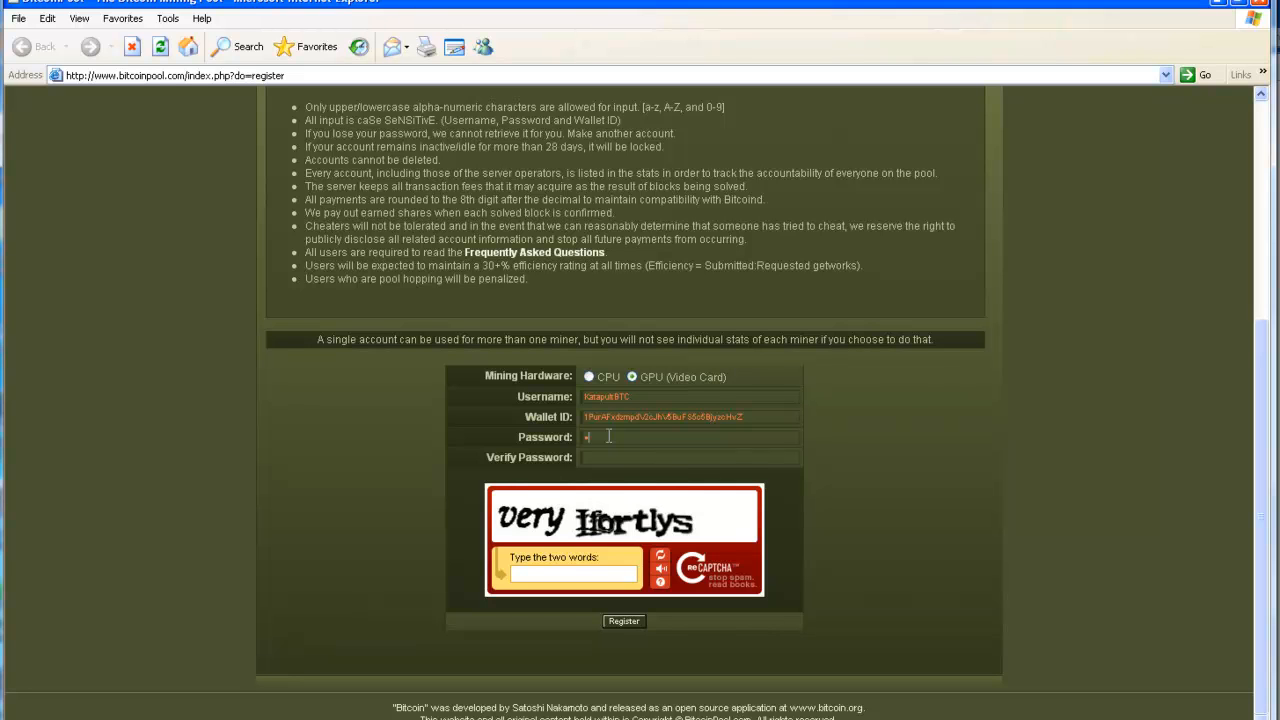
{"action": "type", "text": "*"}
{"action": "type", "text": "•••••••••••"}
{"action": "key", "text": "Tab"}
{"action": "type", "text": "••••••••••••••"}
{"action": "type", "text": "very "}
{"action": "type", "text": "Ifortl"}
{"action": "type", "text": "ys"}
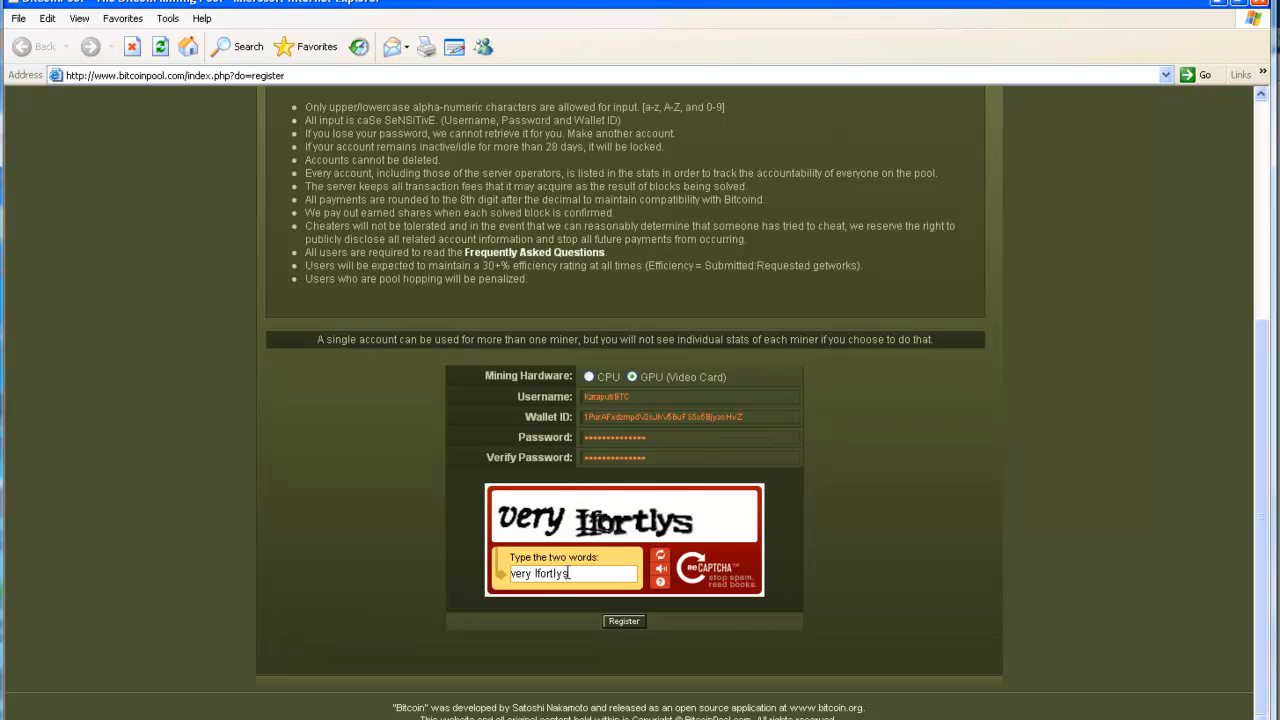
Register, confirm sending the details, and scroll the new Account Settings page with its 0.01 threshold.
{"action": "left_click", "coordinate": [626, 621]}
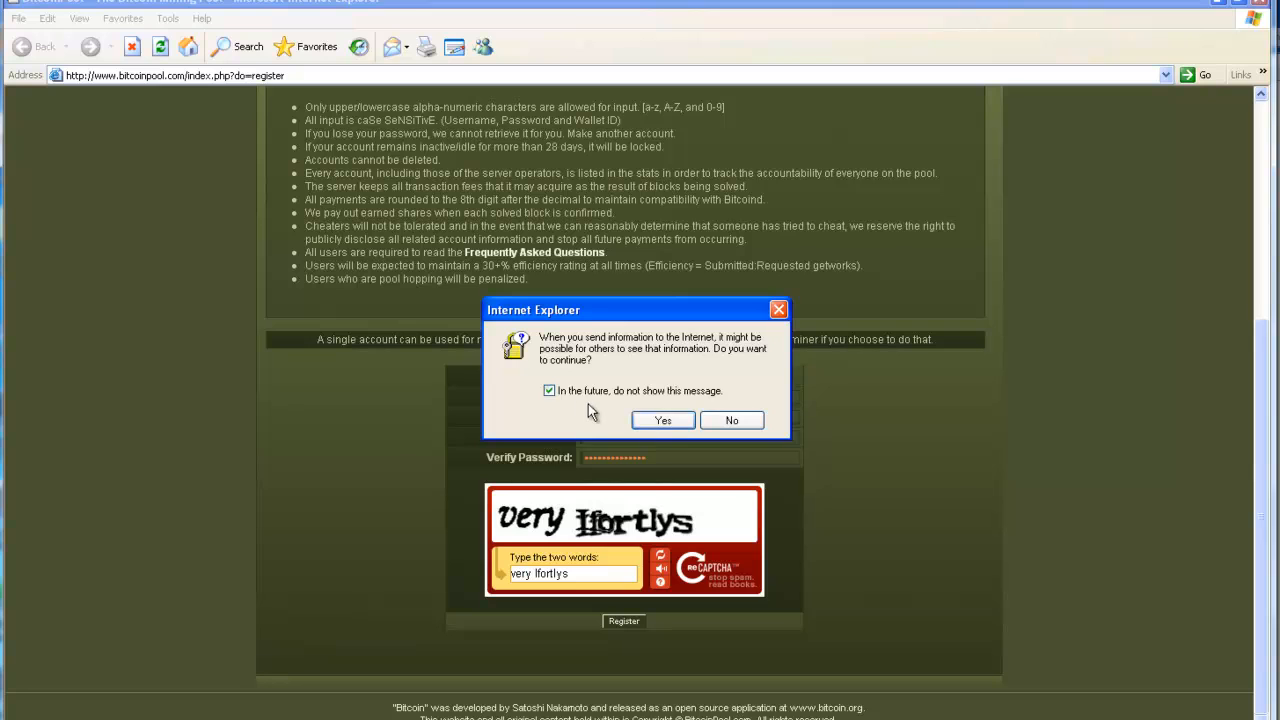
{"action": "left_click", "coordinate": [660, 421]}
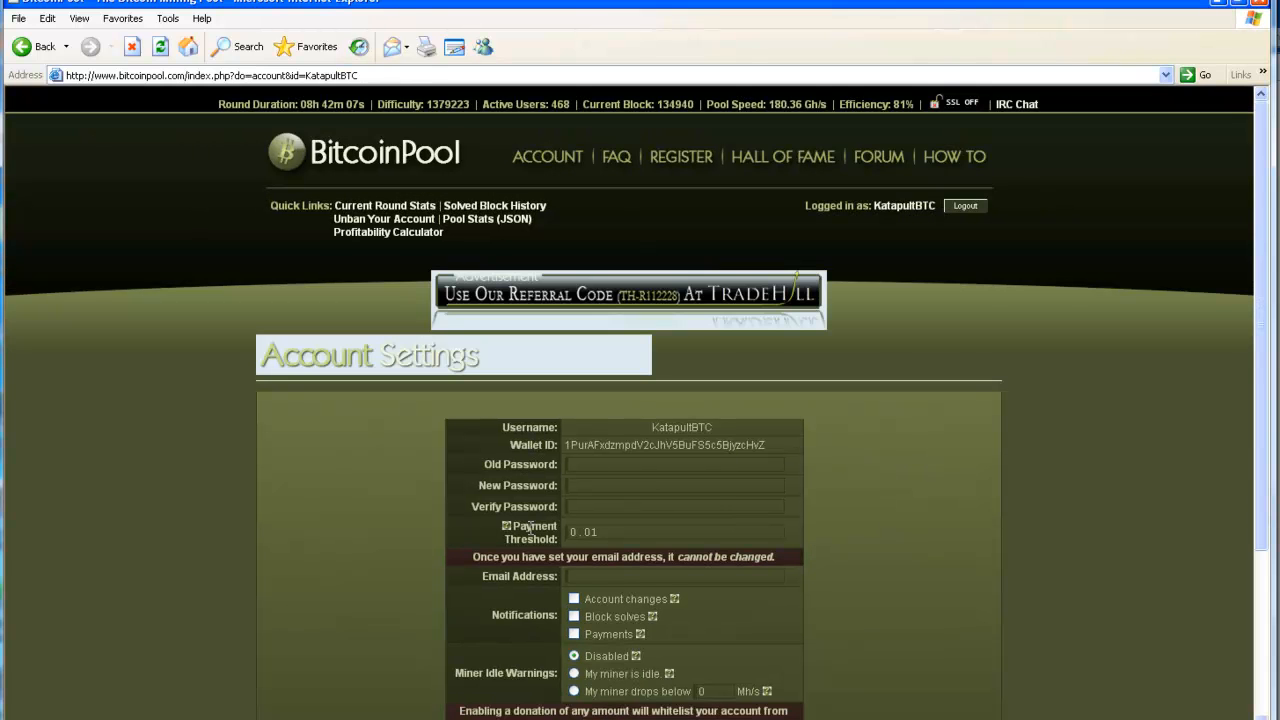
{"action": "scroll", "coordinate": [530, 528], "scroll_direction": "down", "scroll_amount": 5}
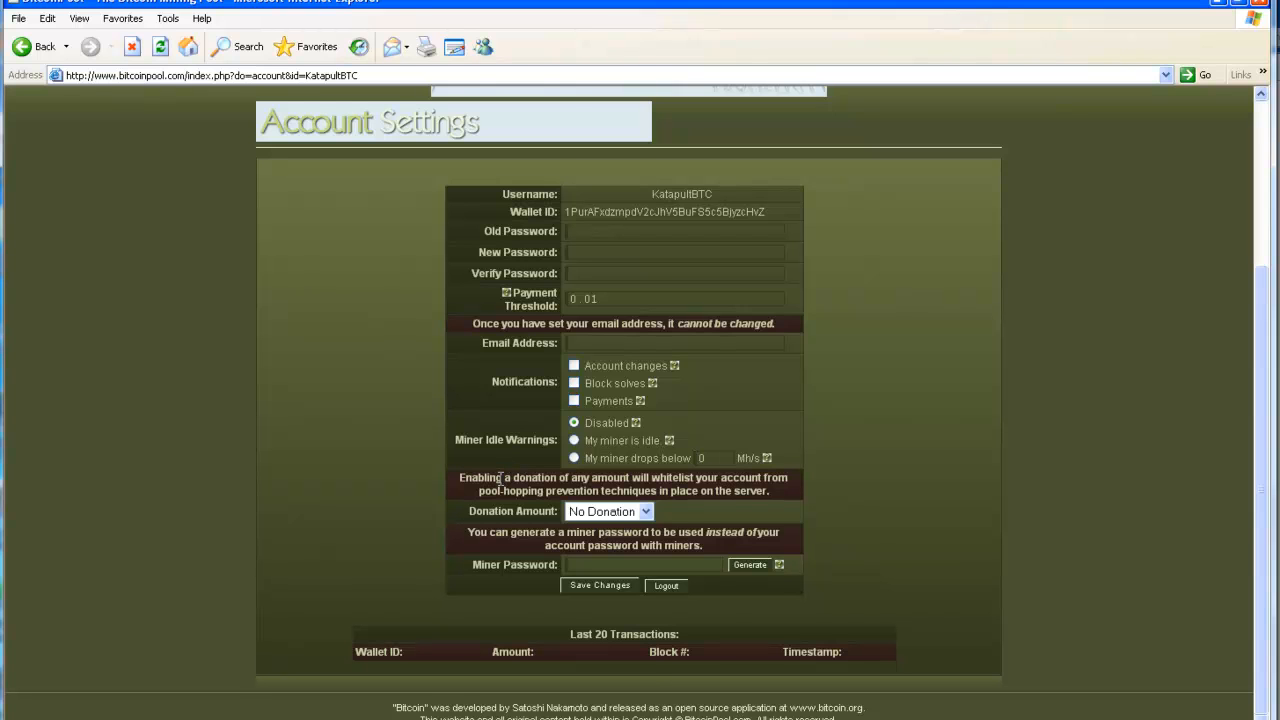
Keep No Donation, set a miner password, and save the account settings until 'Update successful' appears.
{"action": "left_click", "coordinate": [618, 513]}
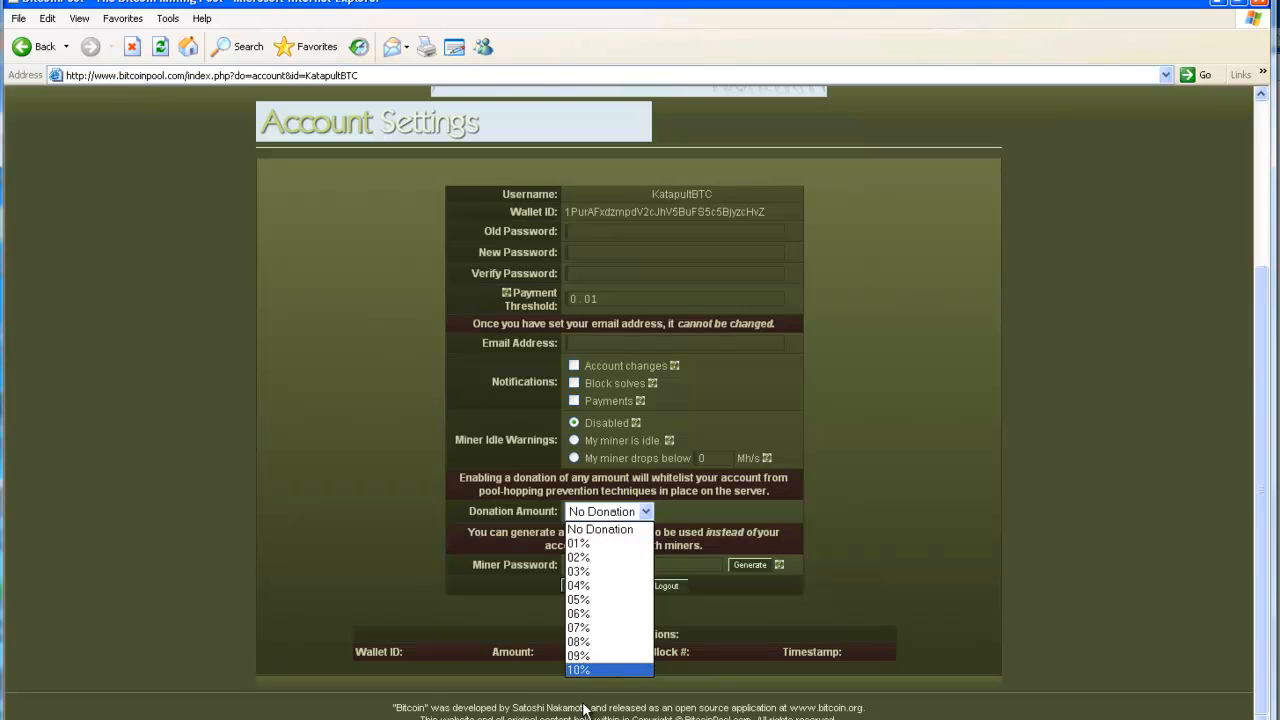
{"action": "left_click", "coordinate": [606, 475]}
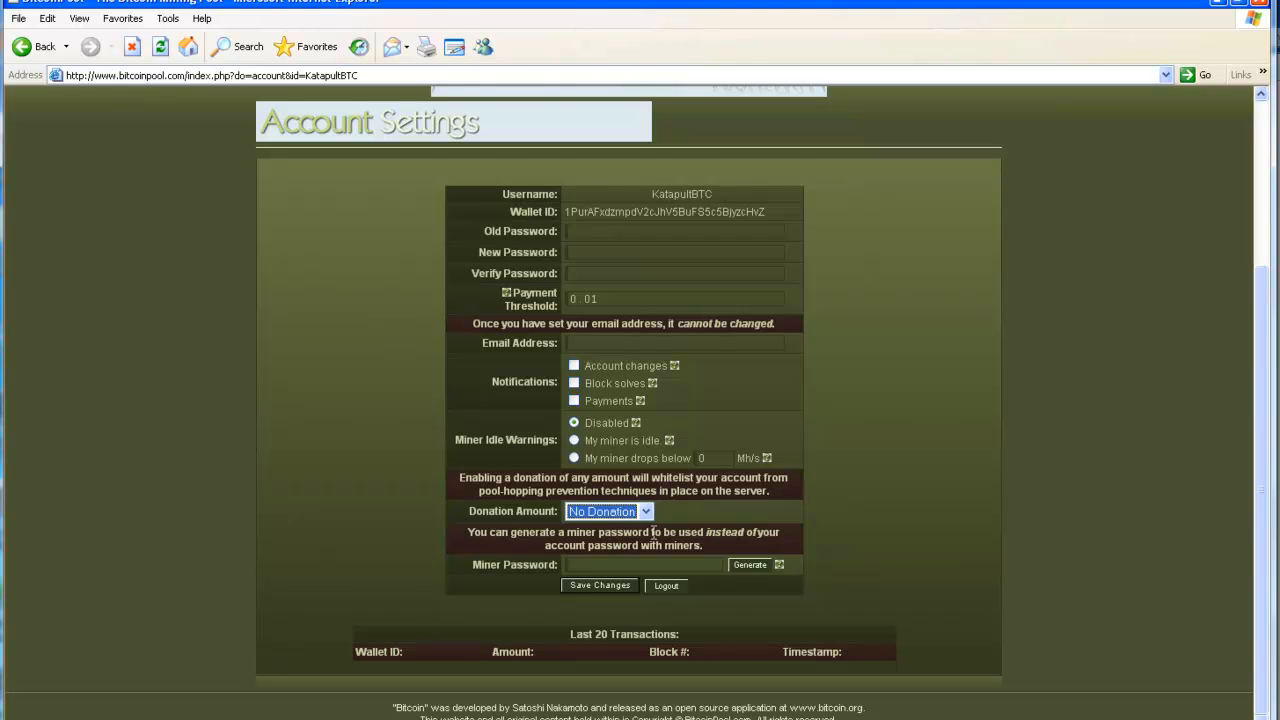
{"action": "left_click", "coordinate": [609, 562]}
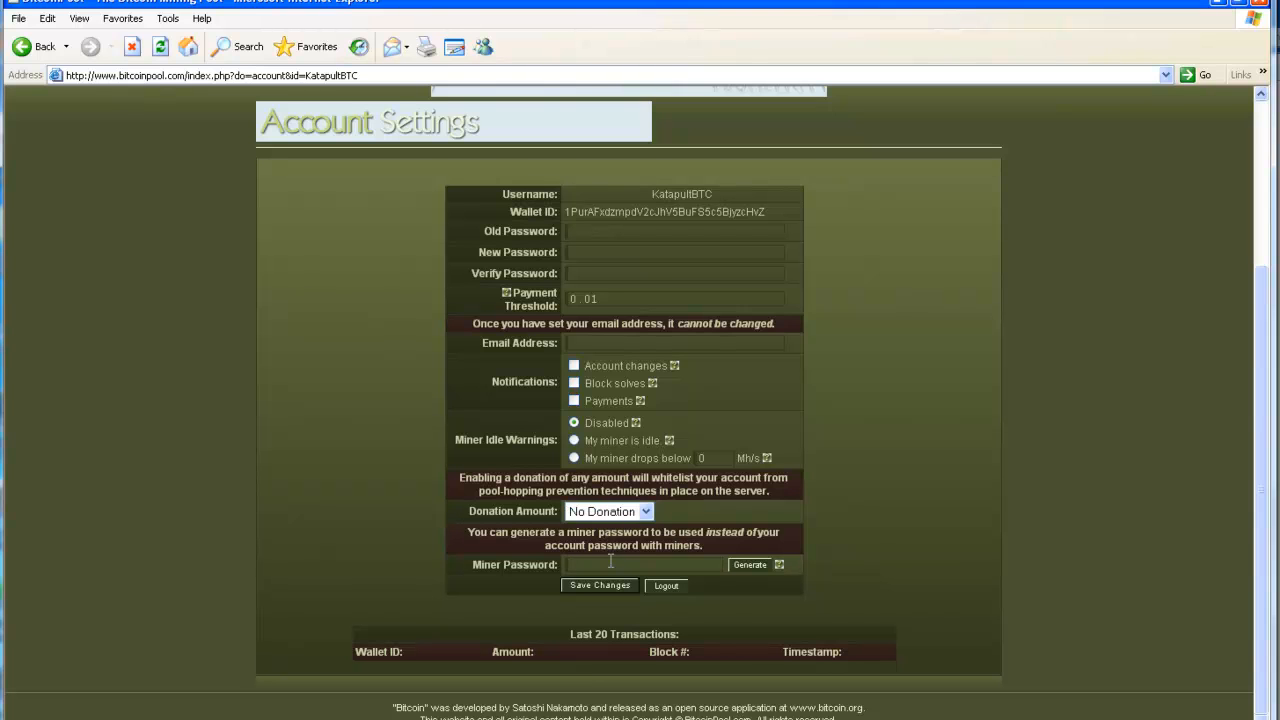
{"action": "left_click", "coordinate": [608, 585]}
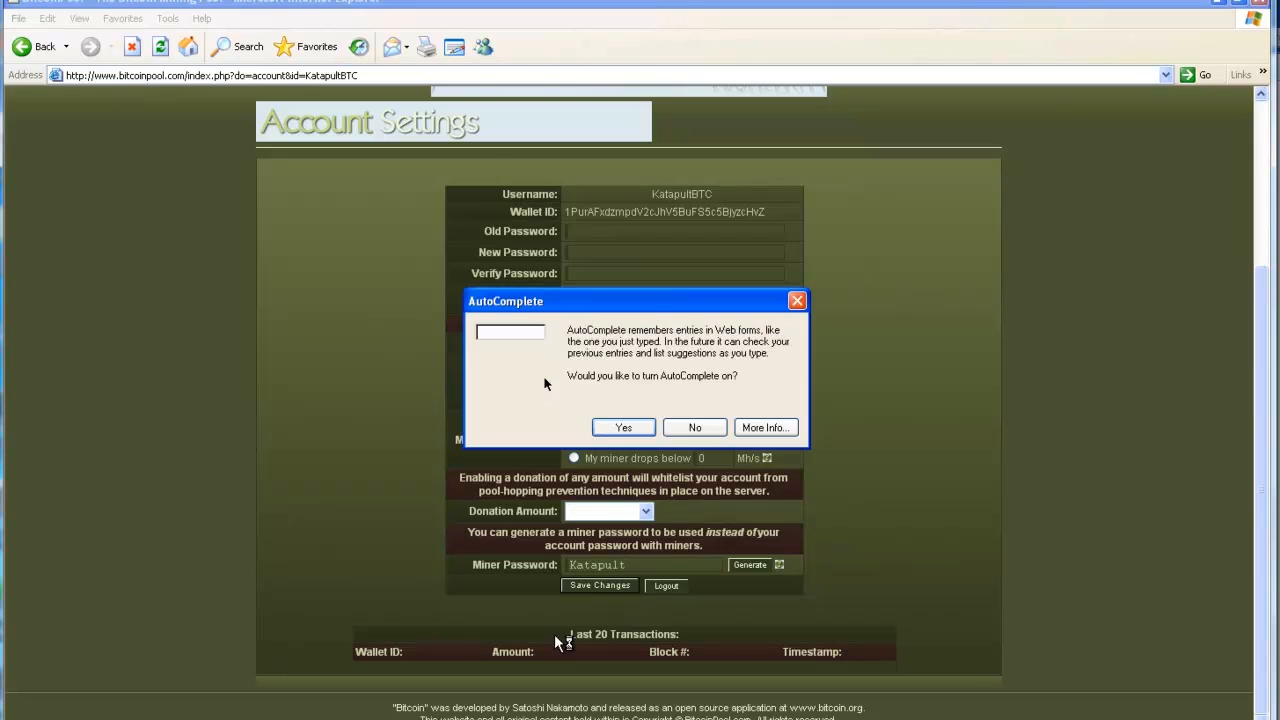
{"action": "left_click", "coordinate": [624, 428]}
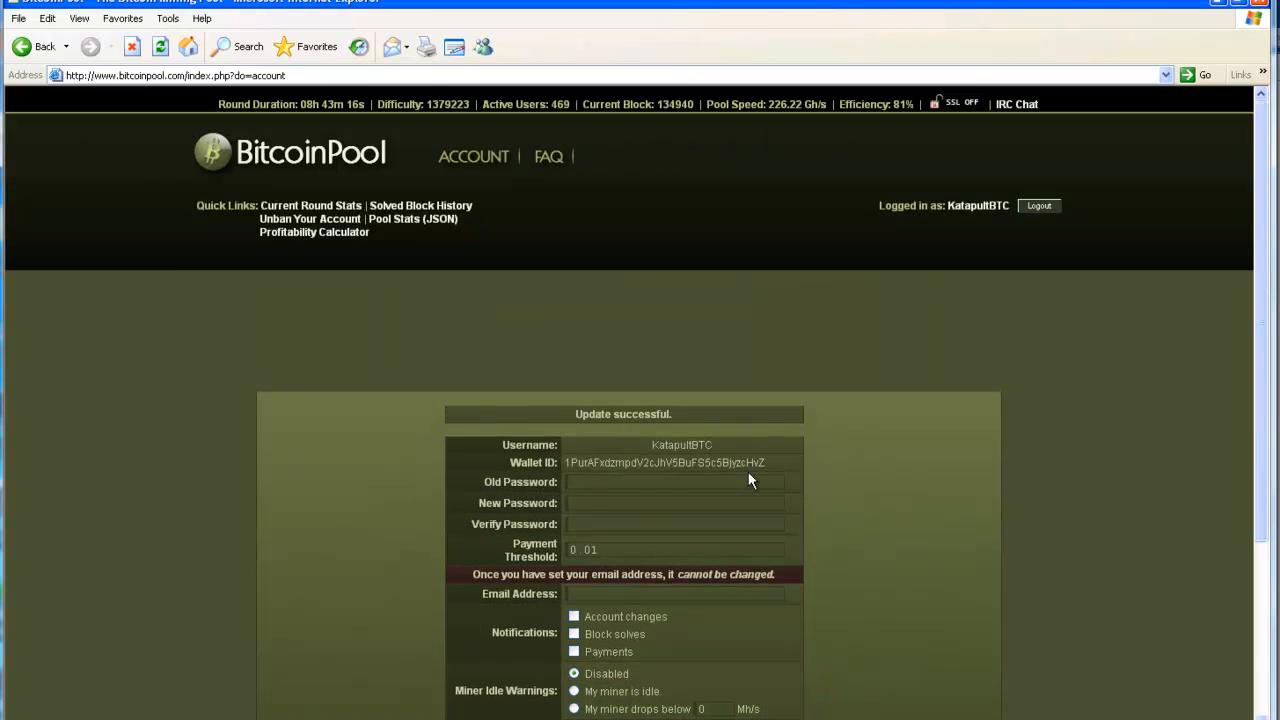
{"action": "scroll", "coordinate": [500, 510], "scroll_direction": "down", "scroll_amount": 5}
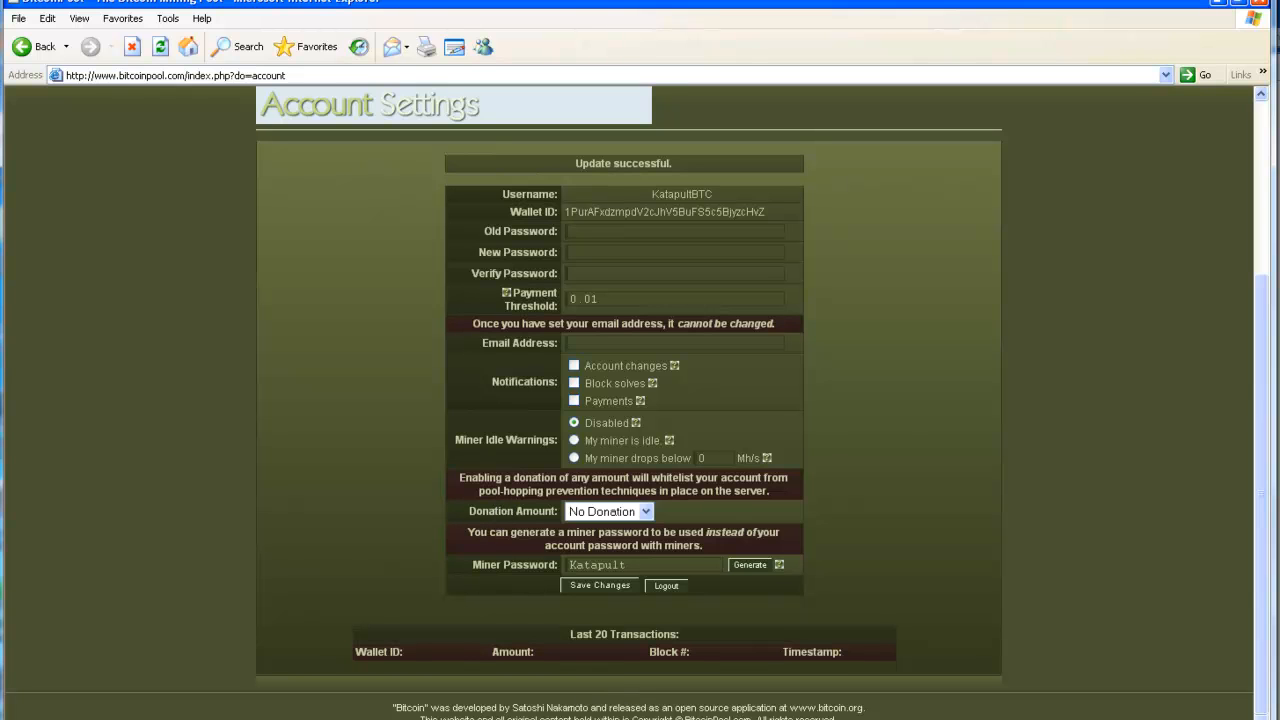
In the Notepad checklist, add '- DONE' at the end of line 1.
{"action": "left_click", "coordinate": [270, 718]}
{"action": "left_click", "coordinate": [538, 88]}
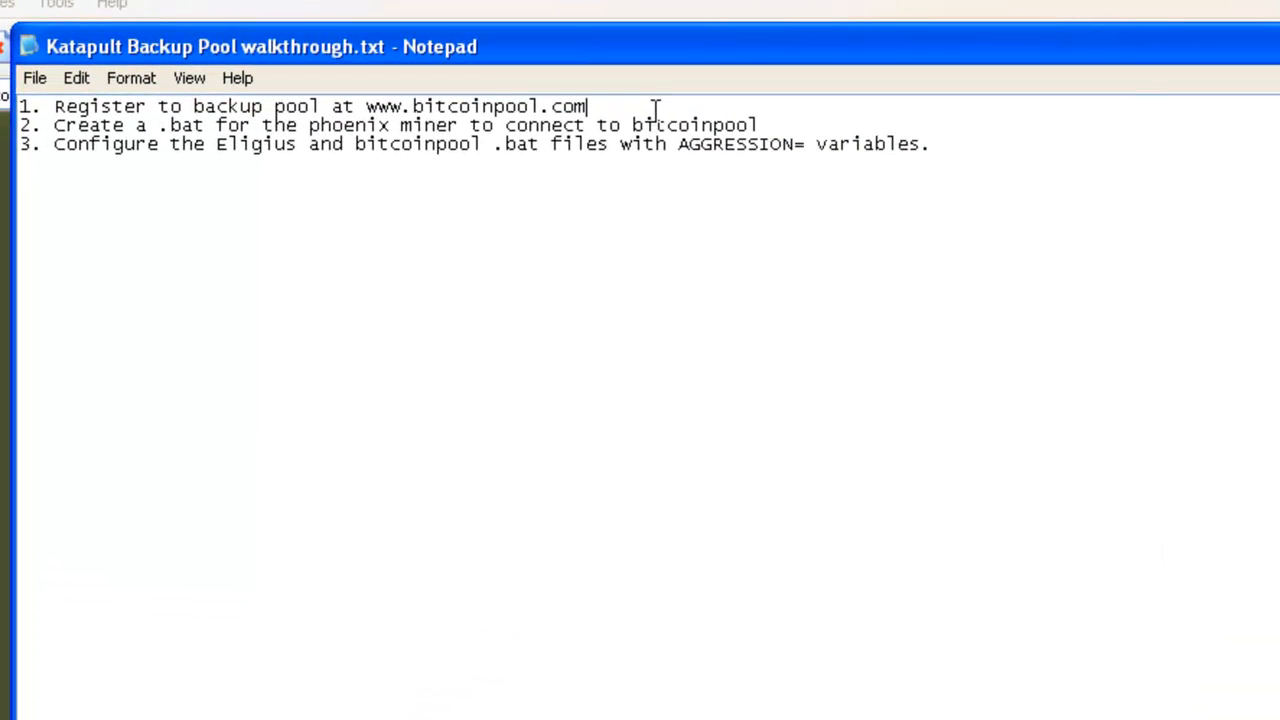
{"action": "type", "text": "- DONE"}
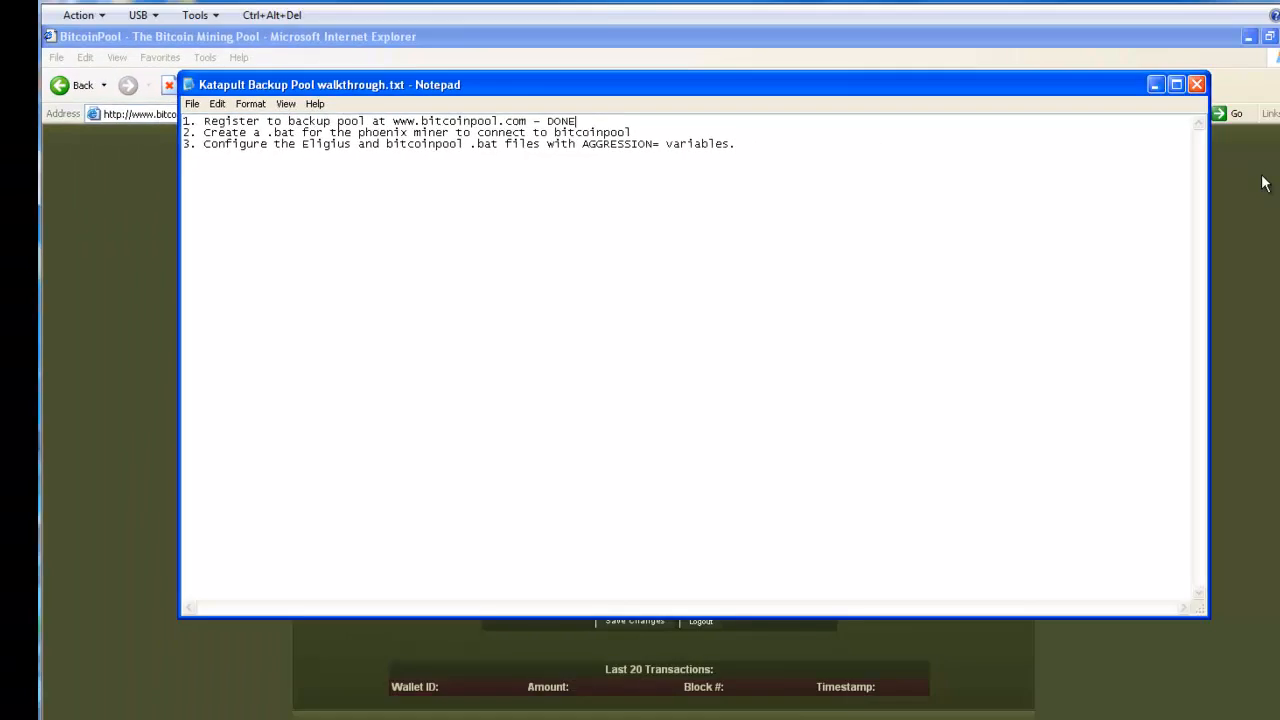
Minimize the BitcoinPool browser, the Notepad checklist and the Bitcoin wallet, leaving the desktop visible.
{"action": "left_click", "coordinate": [1263, 183]}
{"action": "left_click", "coordinate": [1134, 53]}
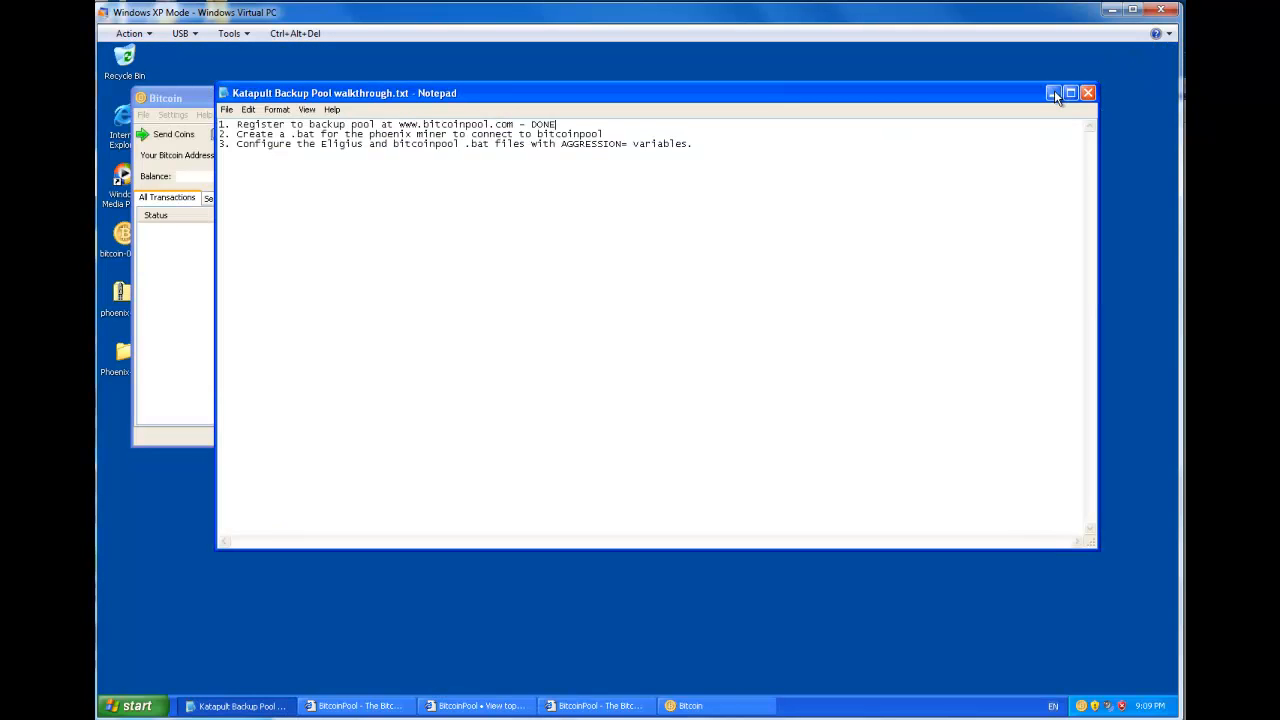
{"action": "left_click", "coordinate": [1054, 94]}
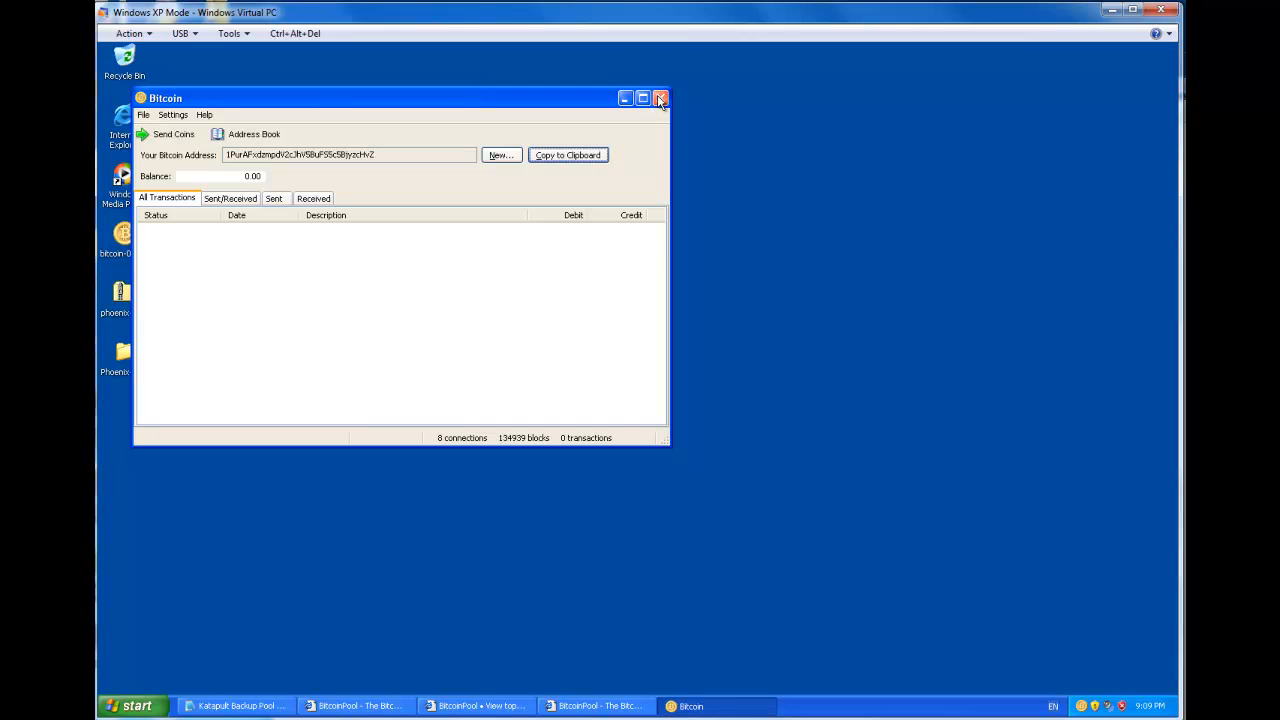
{"action": "left_click", "coordinate": [627, 99]}
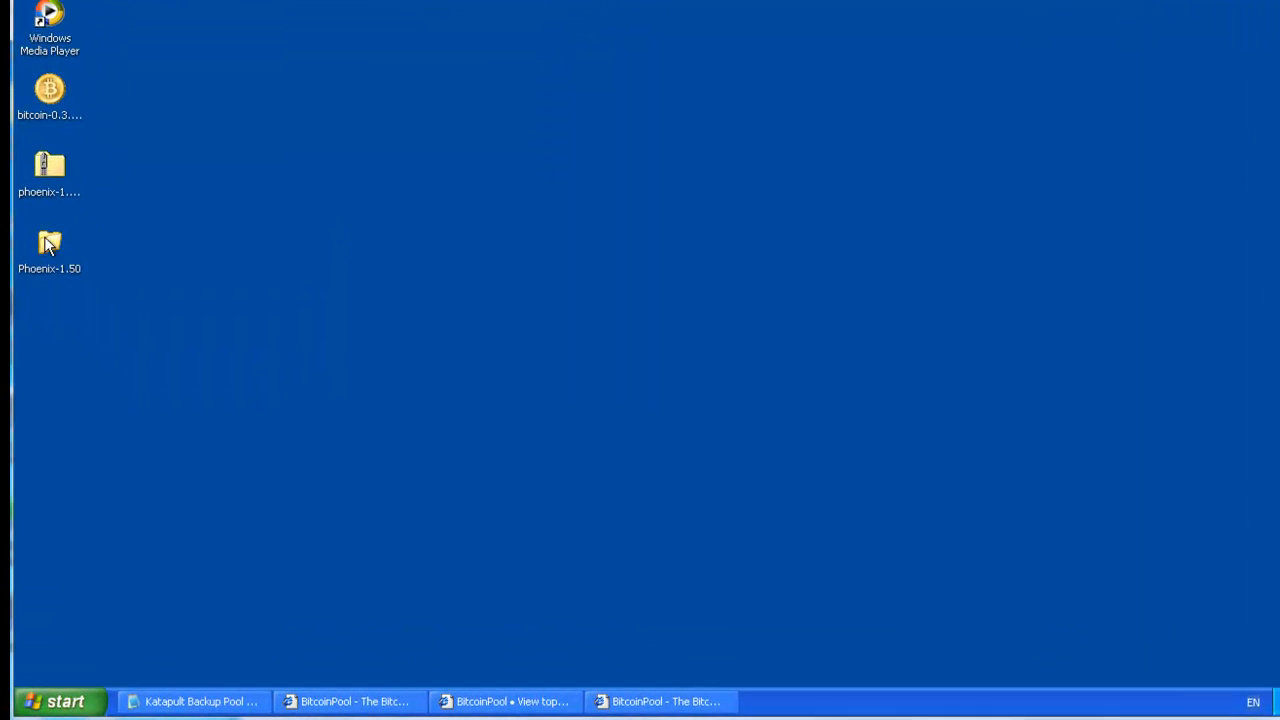
Create 'phoenix - bitcoinpool.bat' from a new text document in Phoenix-1.50 and open it in Notepad.
{"action": "double_click", "coordinate": [50, 255]}
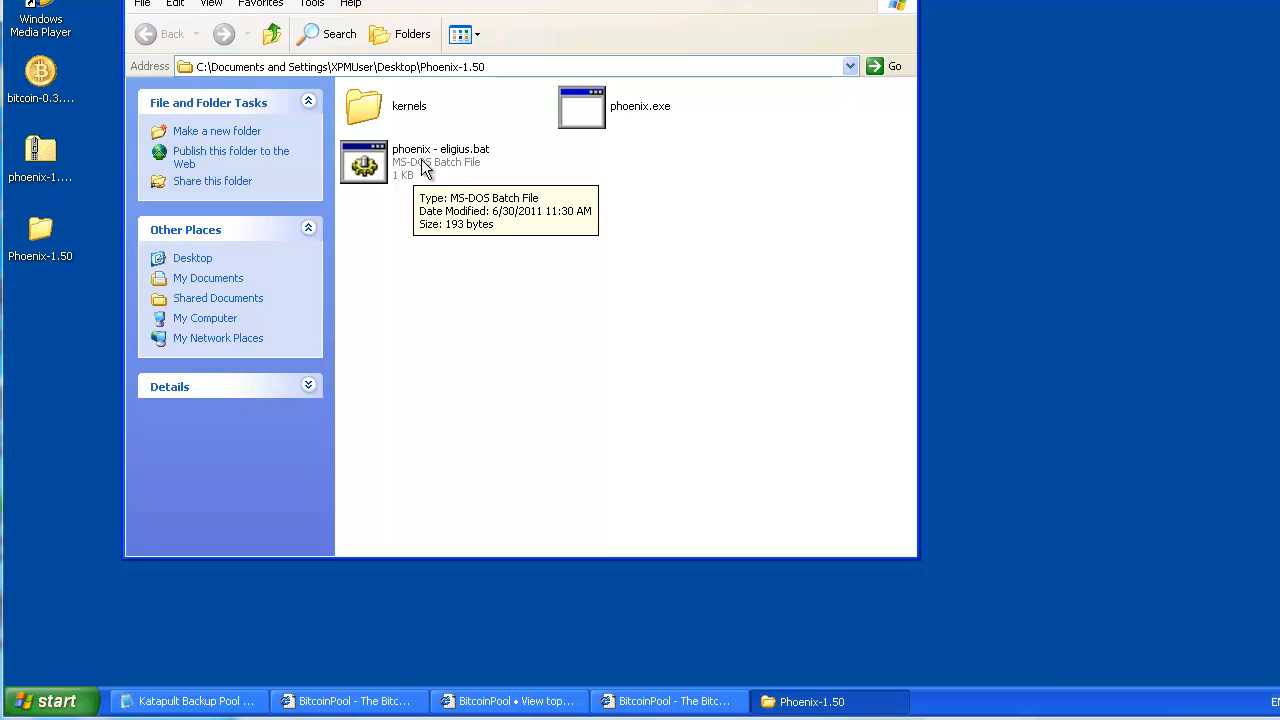
{"action": "right_click", "coordinate": [400, 241]}
{"action": "mouse_move", "coordinate": [476, 421]}
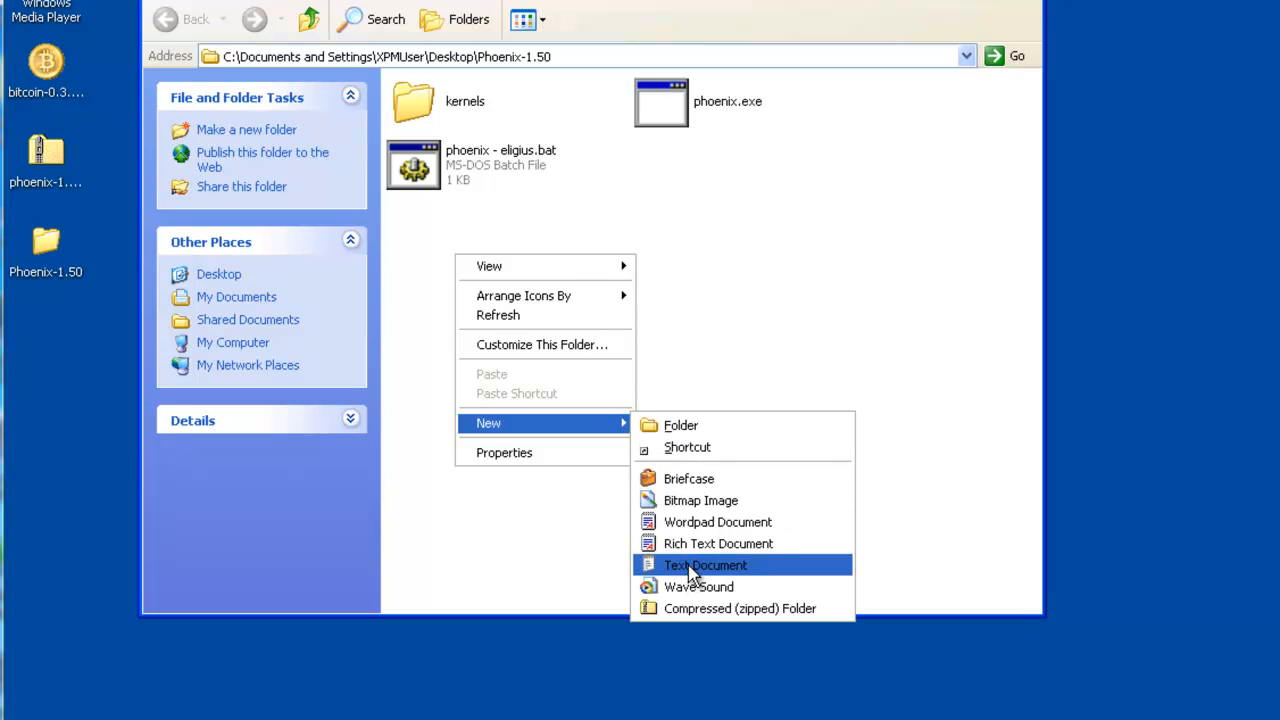
{"action": "left_click", "coordinate": [686, 567]}
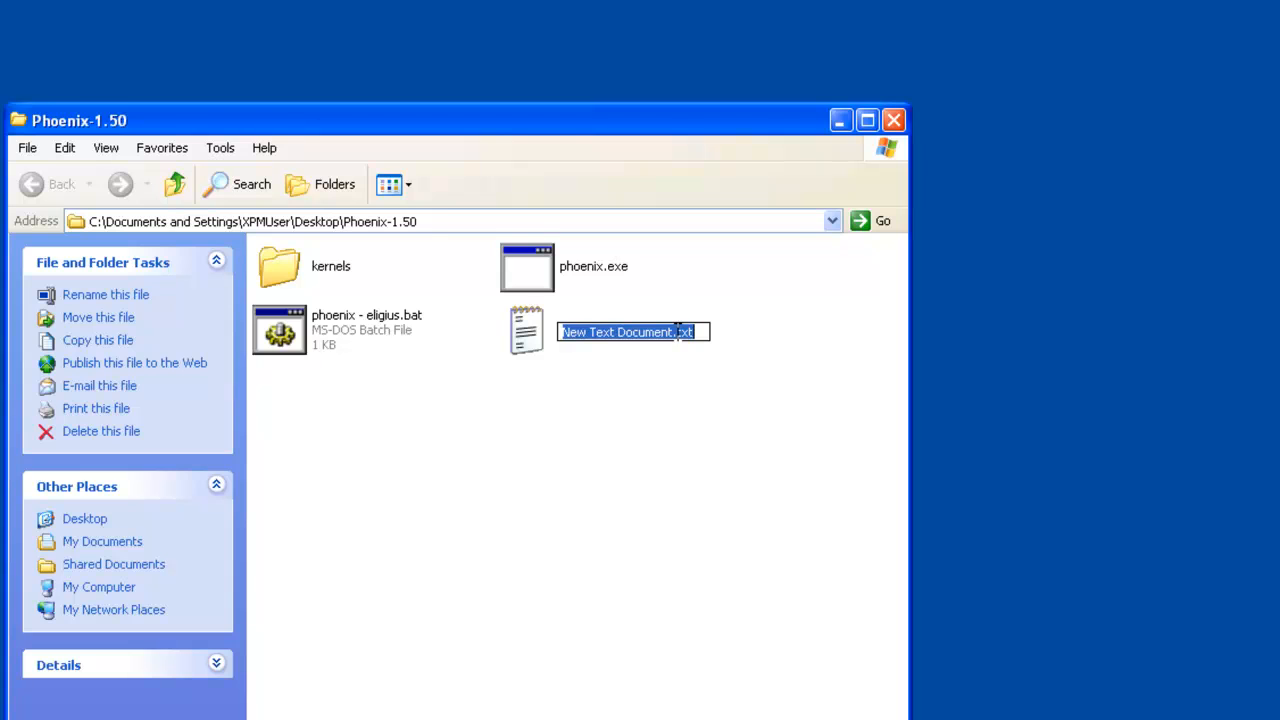
{"action": "type", "text": "phoenix"}
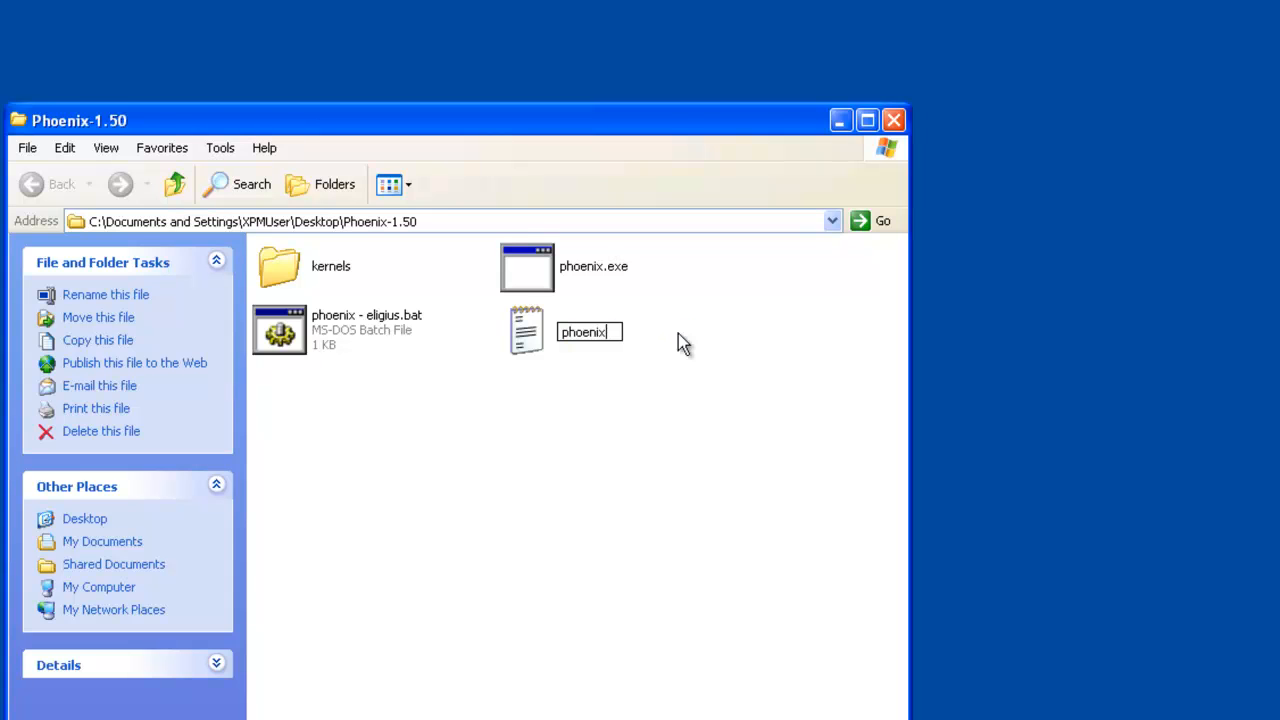
{"action": "type", "text": " - bitcoinpool.bat"}
{"action": "key", "text": "Return"}
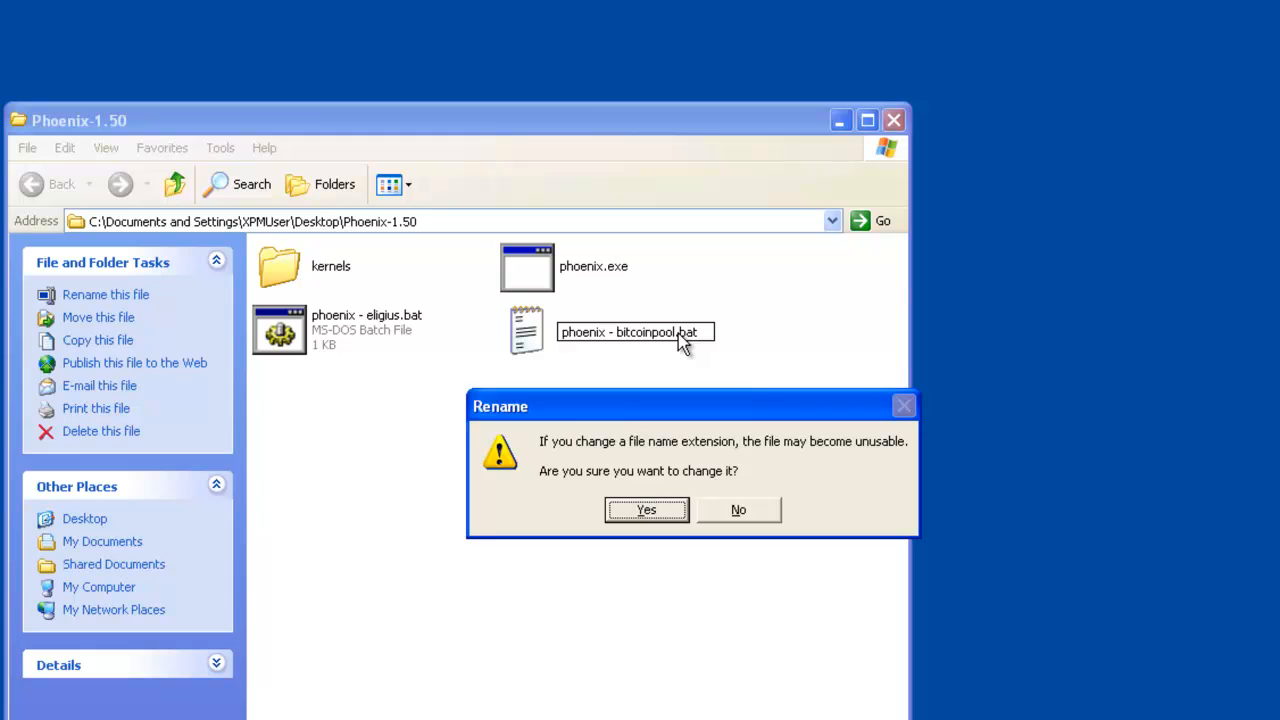
{"action": "left_click", "coordinate": [643, 512]}
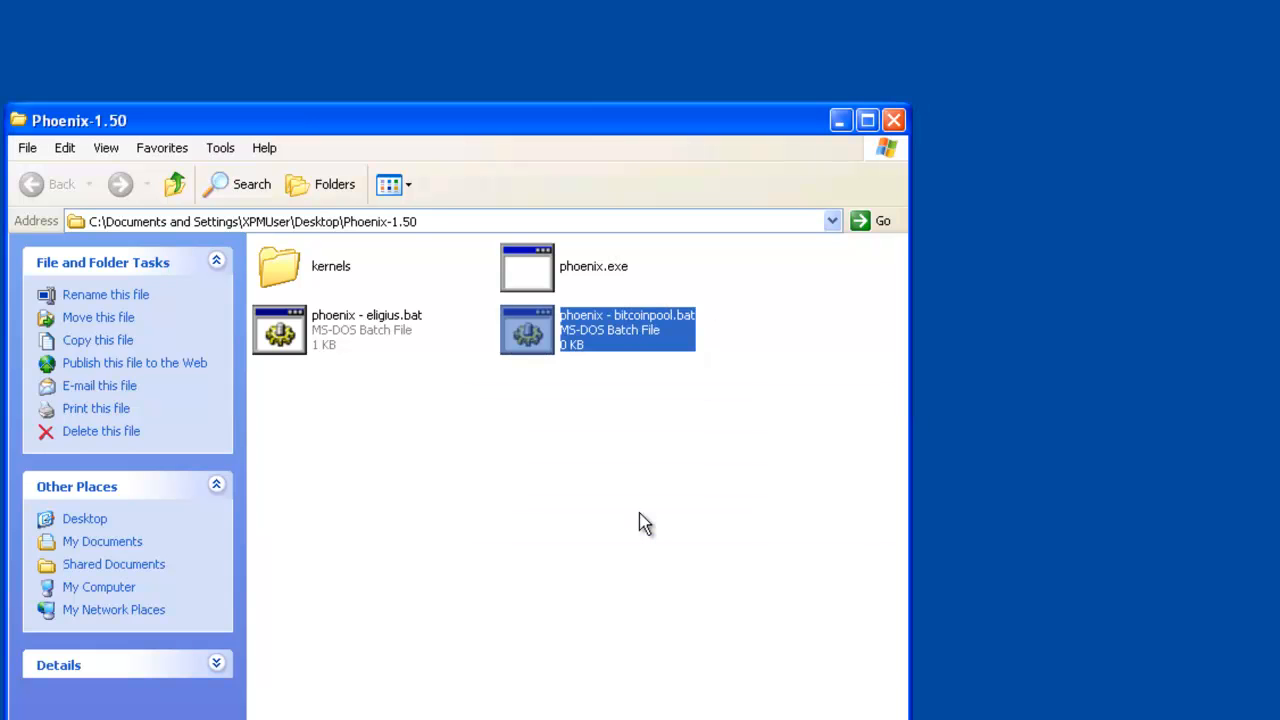
{"action": "right_click", "coordinate": [619, 333]}
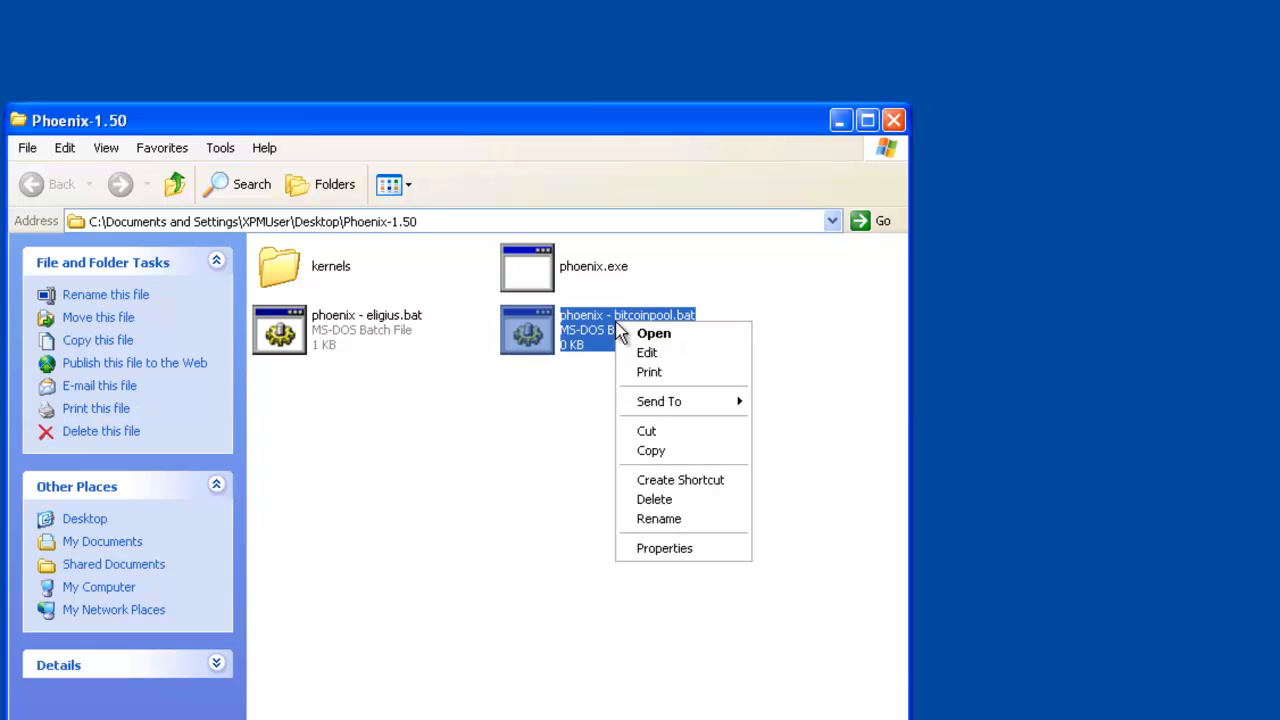
{"action": "left_click", "coordinate": [645, 353]}
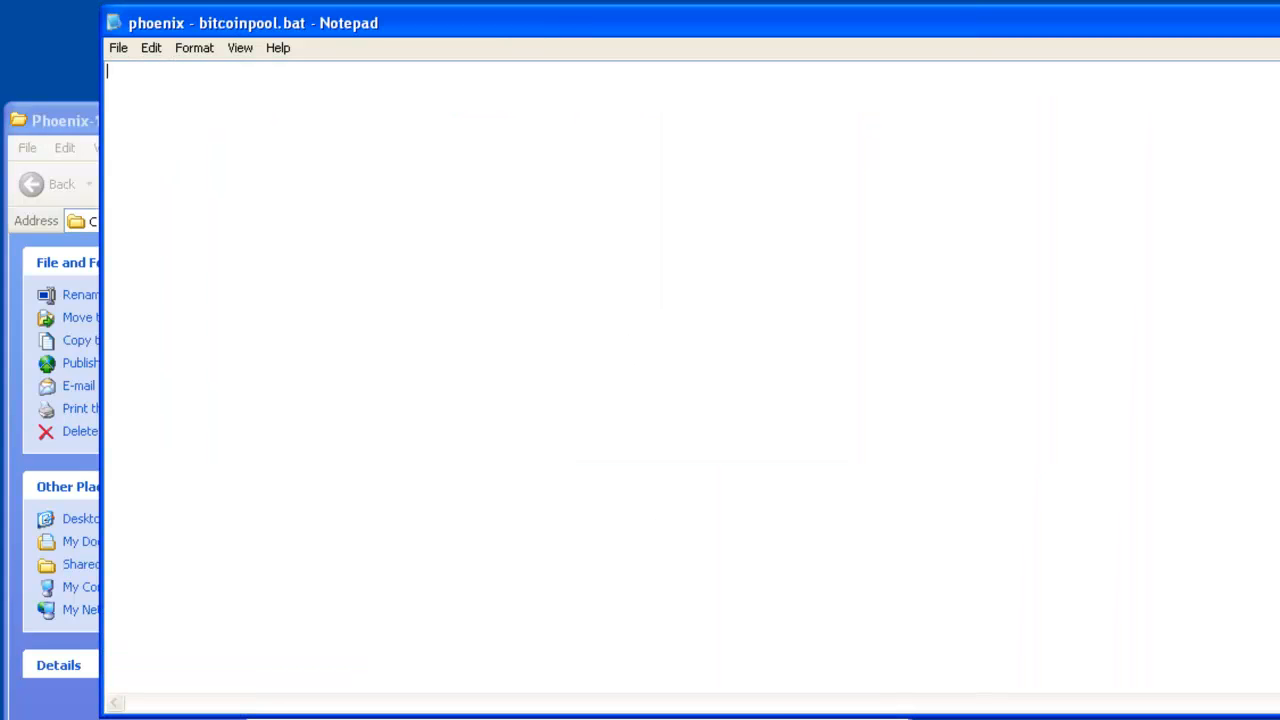
Write 'Title Phoenix - Bitcoinpool' as line 1, then bring back the BitcoinPool account page.
{"action": "type", "text": "Title Phoenix - Bitcoinpool"}
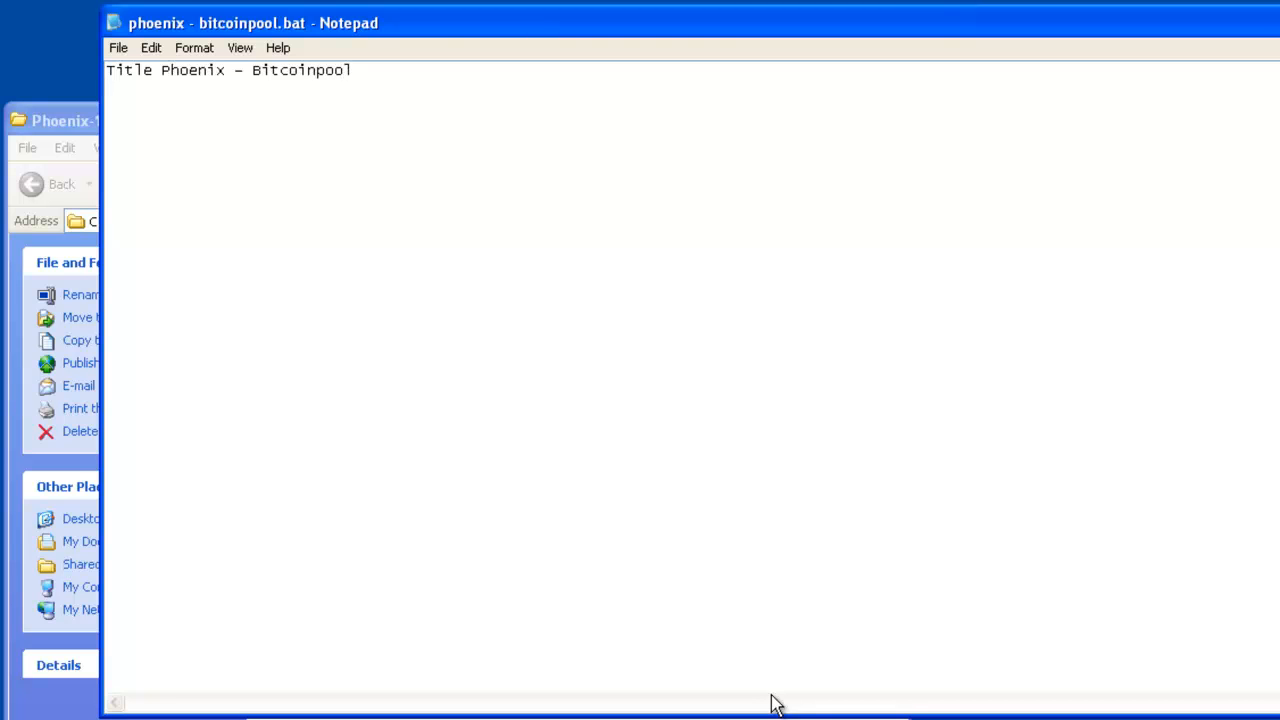
{"action": "key", "text": "alt+Tab"}
{"action": "key", "text": "alt+Tab"}
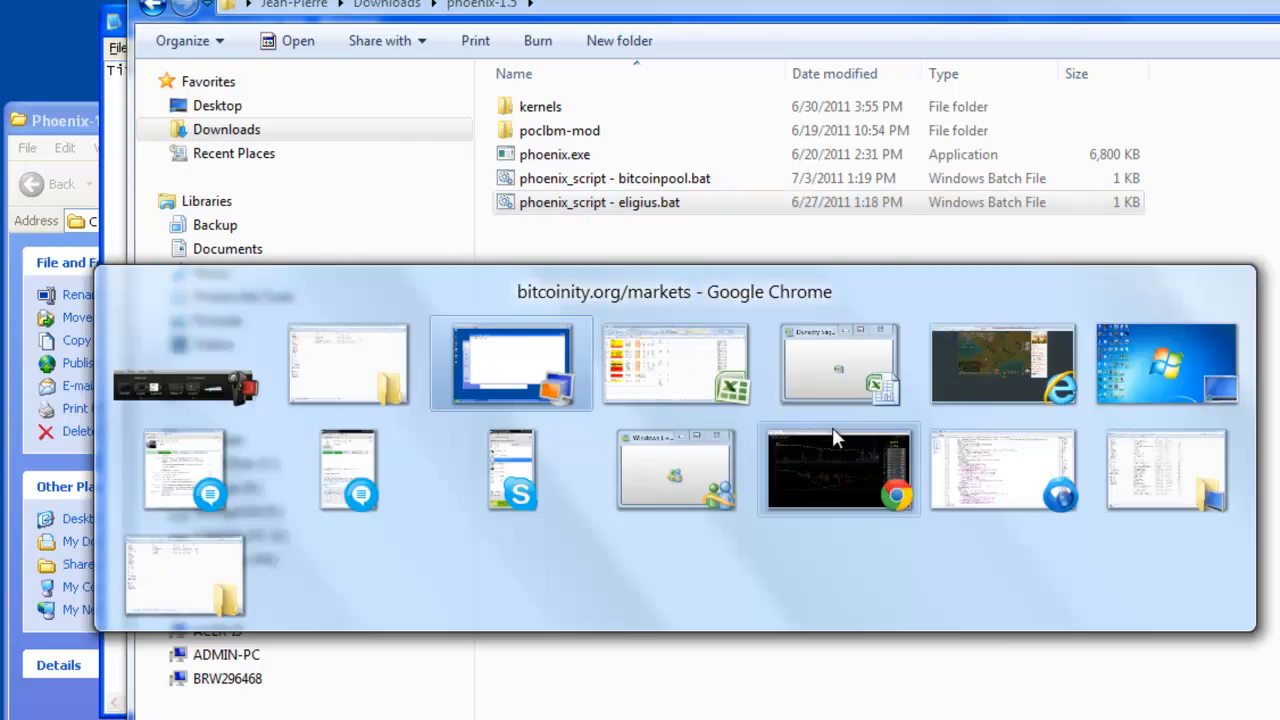
{"action": "left_click", "coordinate": [700, 718]}
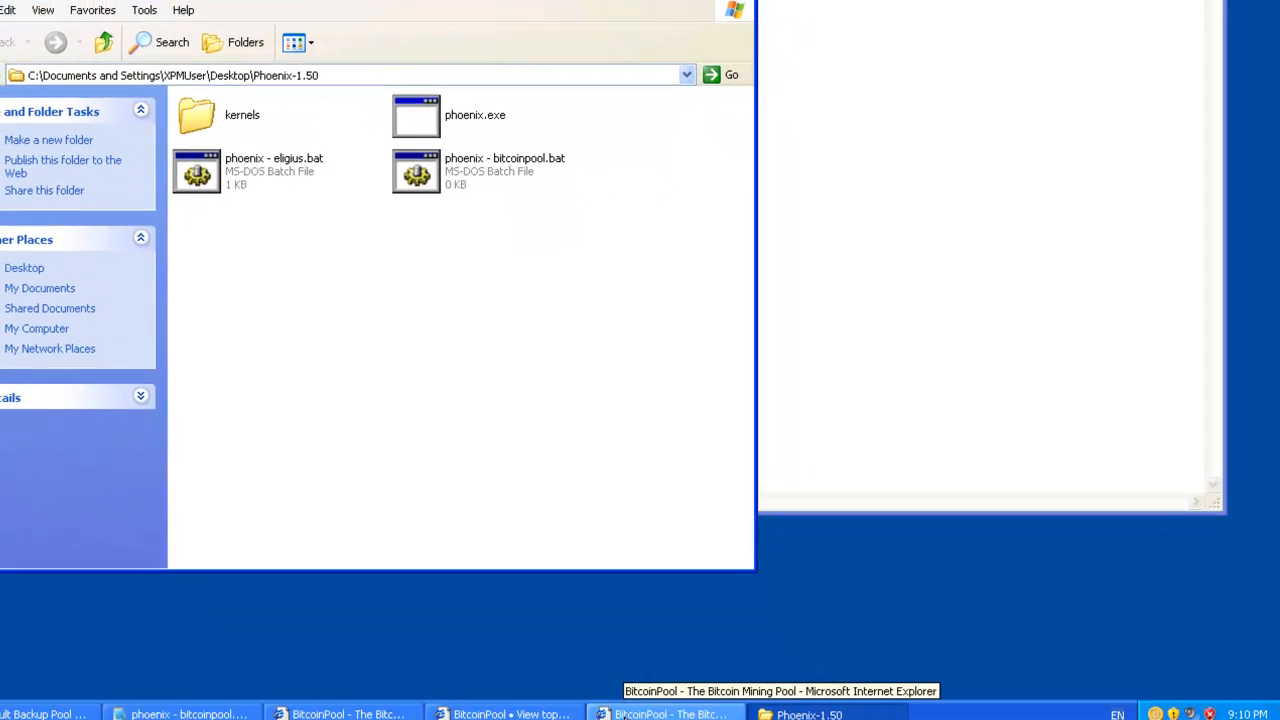
{"action": "left_click", "coordinate": [625, 701]}
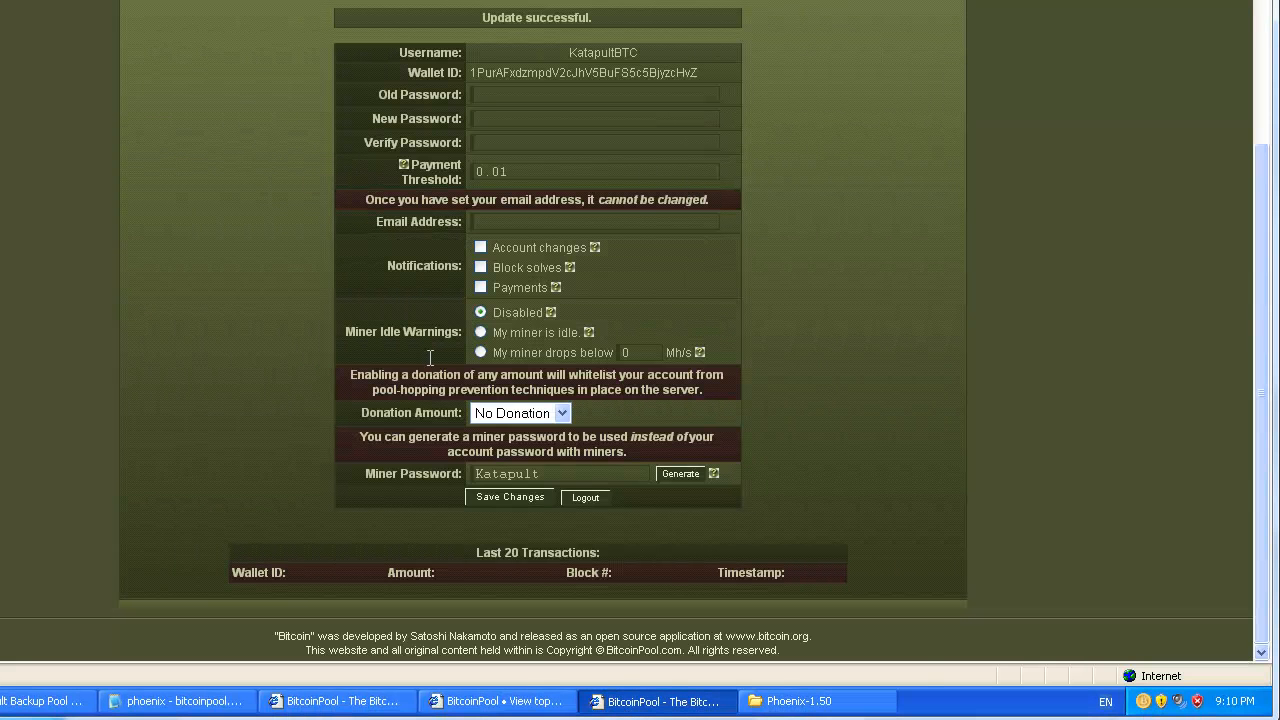
Select the 'phoenix -u' command line in the forum guide and return to the batch file.
{"action": "left_click", "coordinate": [540, 705]}
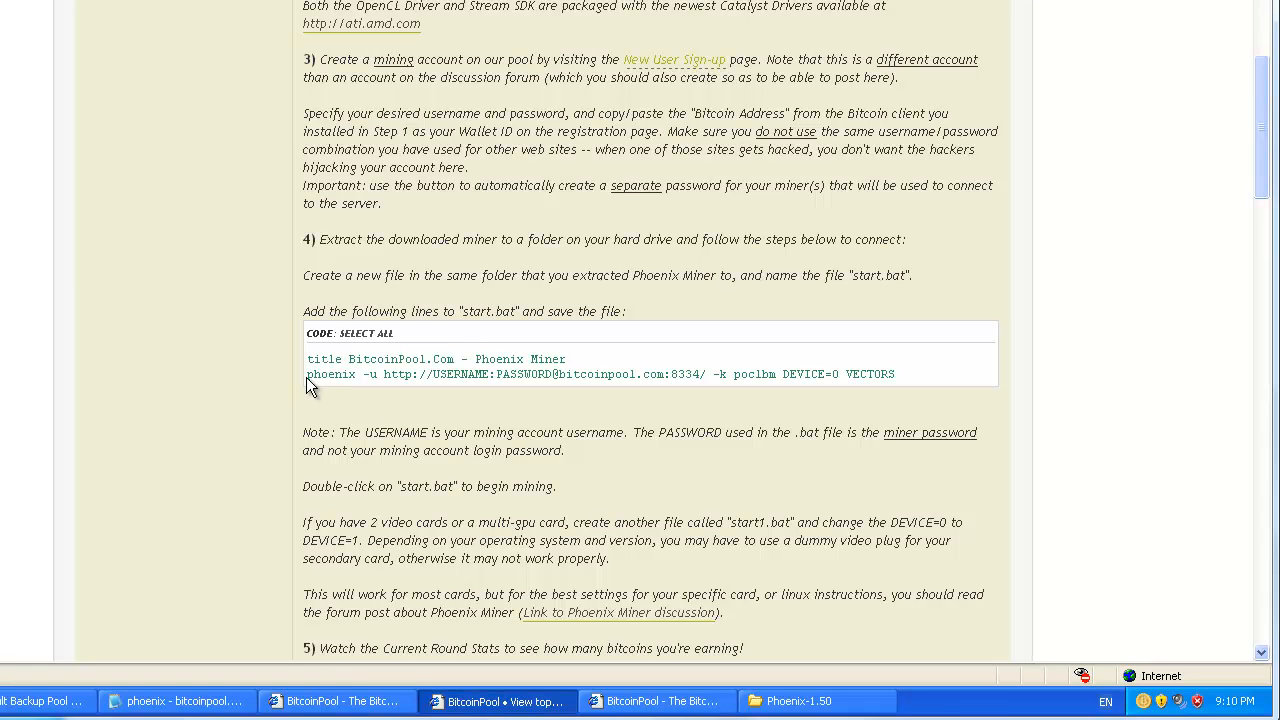
{"action": "left_click_drag", "start_coordinate": [310, 375], "coordinate": [890, 379]}
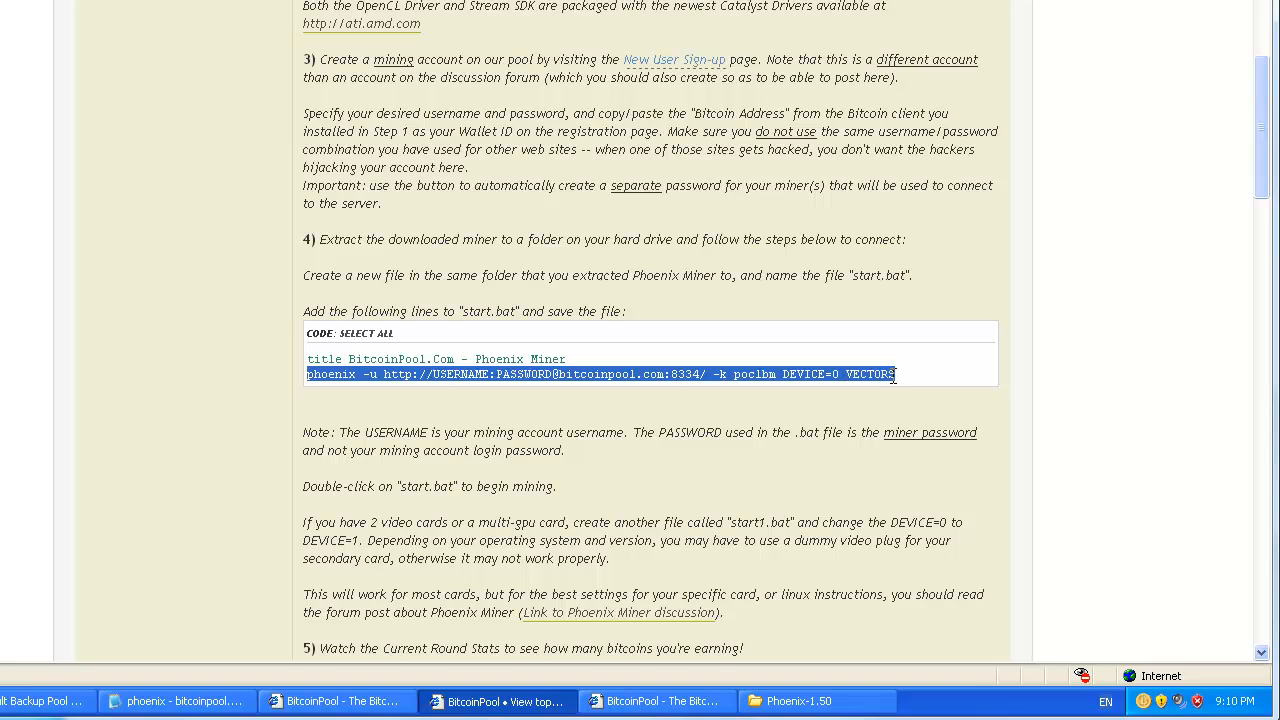
{"action": "left_click", "coordinate": [790, 700]}
{"action": "left_click", "coordinate": [436, 164]}
{"action": "right_click", "coordinate": [436, 164]}
{"action": "left_click", "coordinate": [414, 474]}
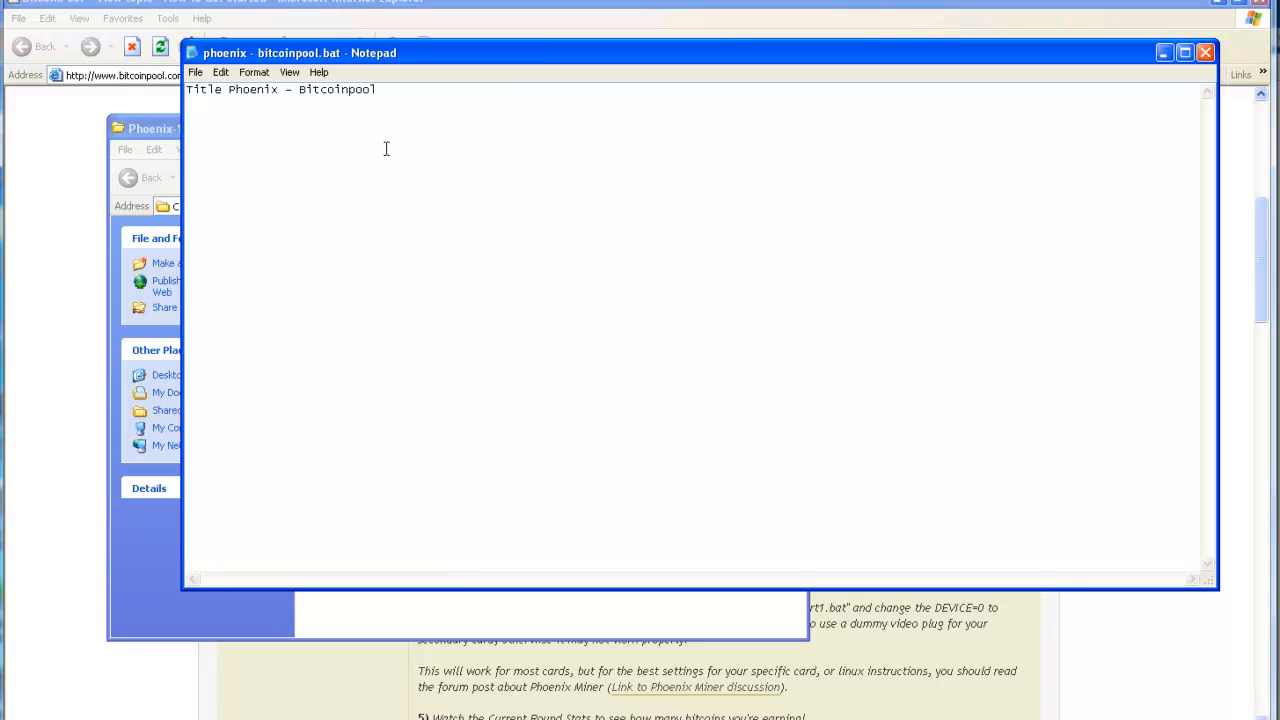
Add the phoenix command for bitcoinpool.com:8334, replacing USERNAME and PASSWORD with the account's login details.
{"action": "key", "text": "Return"}
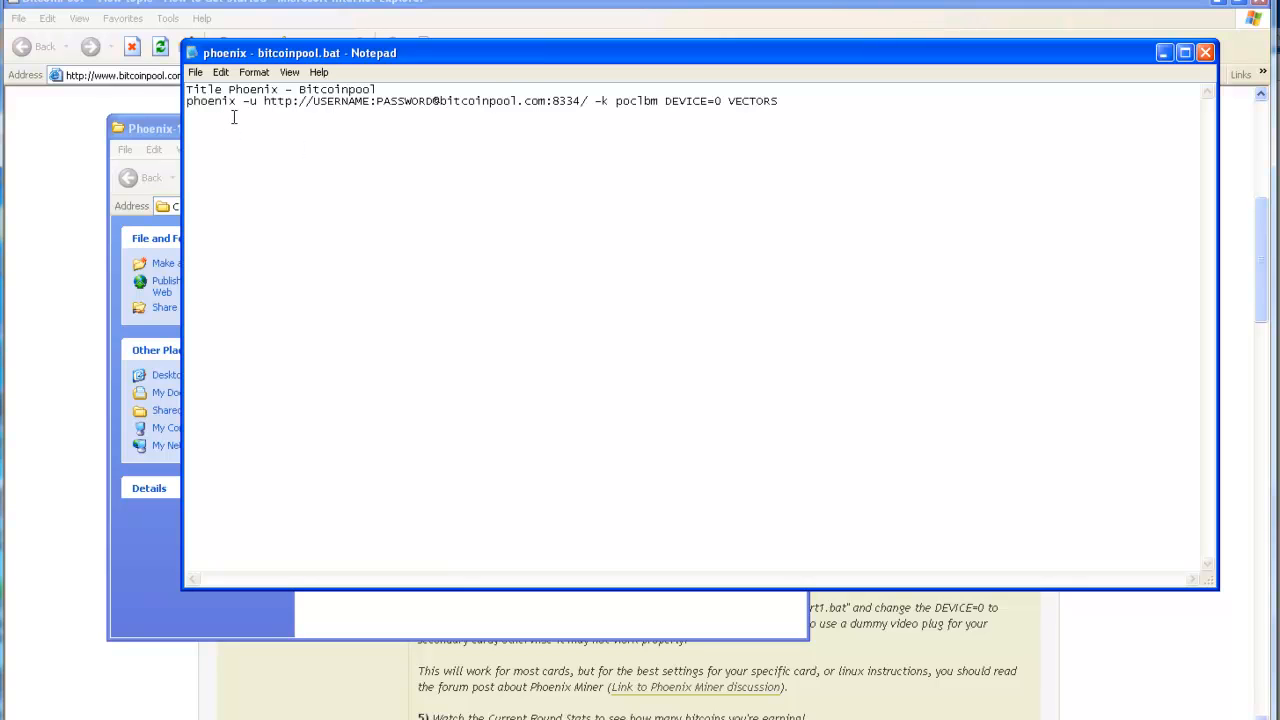
{"action": "left_click_drag", "start_coordinate": [311, 101], "coordinate": [368, 106]}
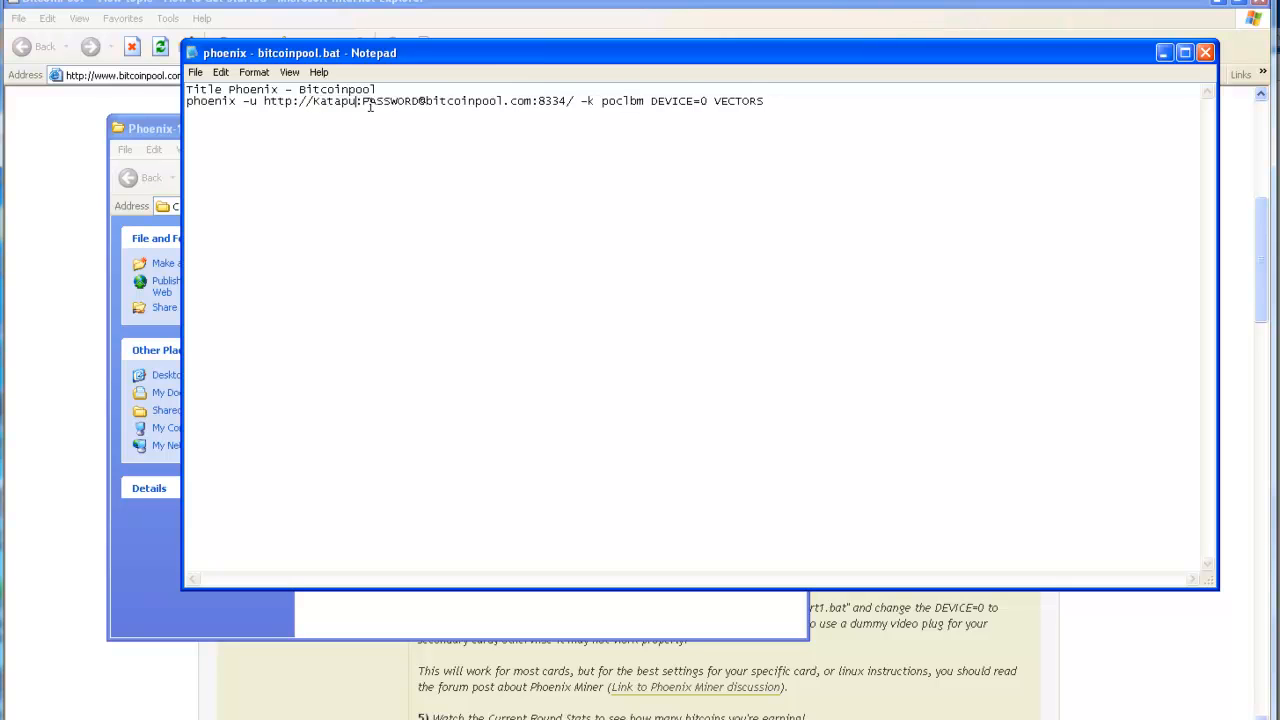
{"action": "type", "text": "BTC"}
{"action": "key", "text": "Right"}
{"action": "key", "text": "shift+Right"}
{"action": "key", "text": "shift+Right"}
{"action": "key", "text": "shift+Right"}
{"action": "key", "text": "shift+Right"}
{"action": "key", "text": "shift+Right"}
{"action": "key", "text": "shift+Right"}
{"action": "key", "text": "shift+Right"}
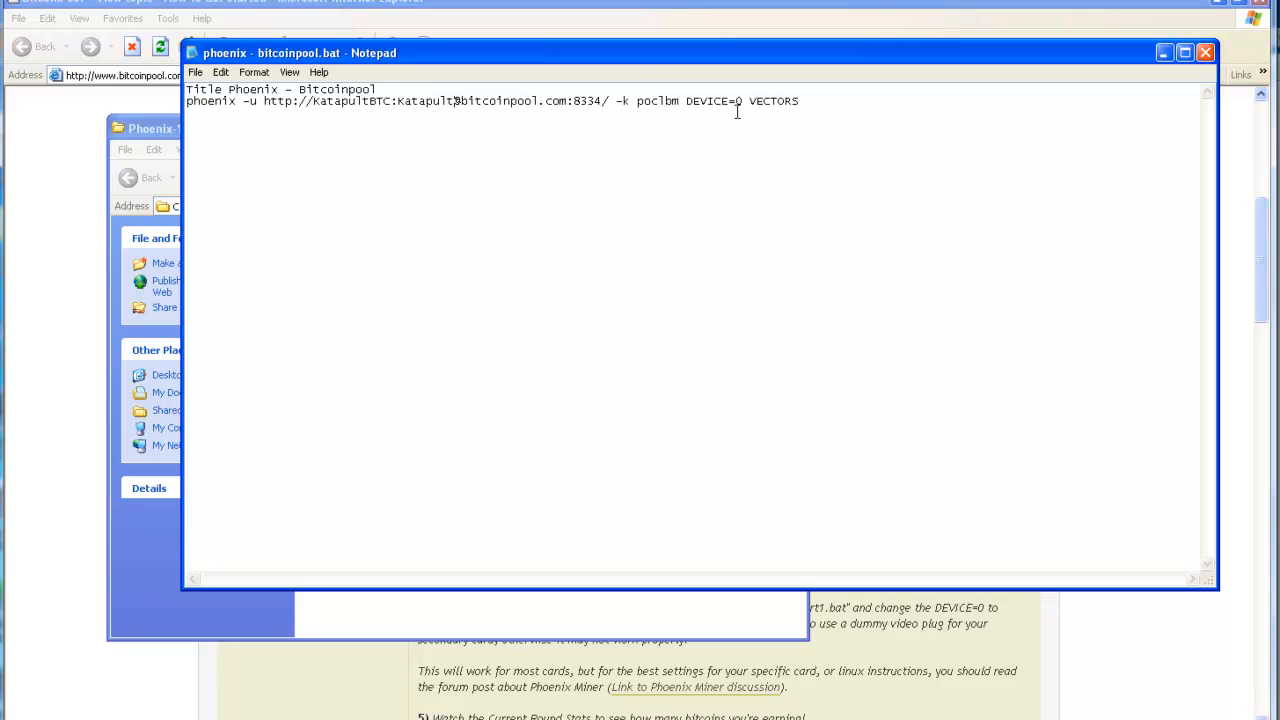
Save phoenix - bitcoinpool.bat and close Notepad.
{"action": "left_click", "coordinate": [193, 75]}
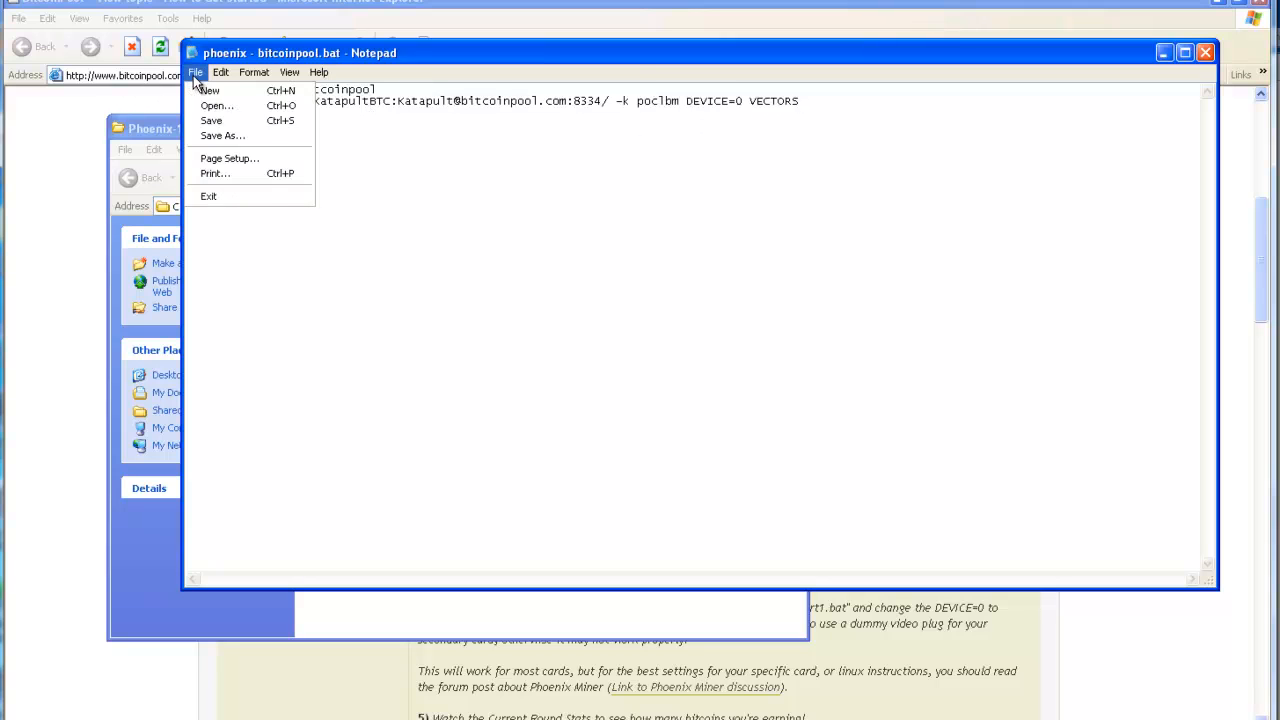
{"action": "left_click", "coordinate": [214, 118]}
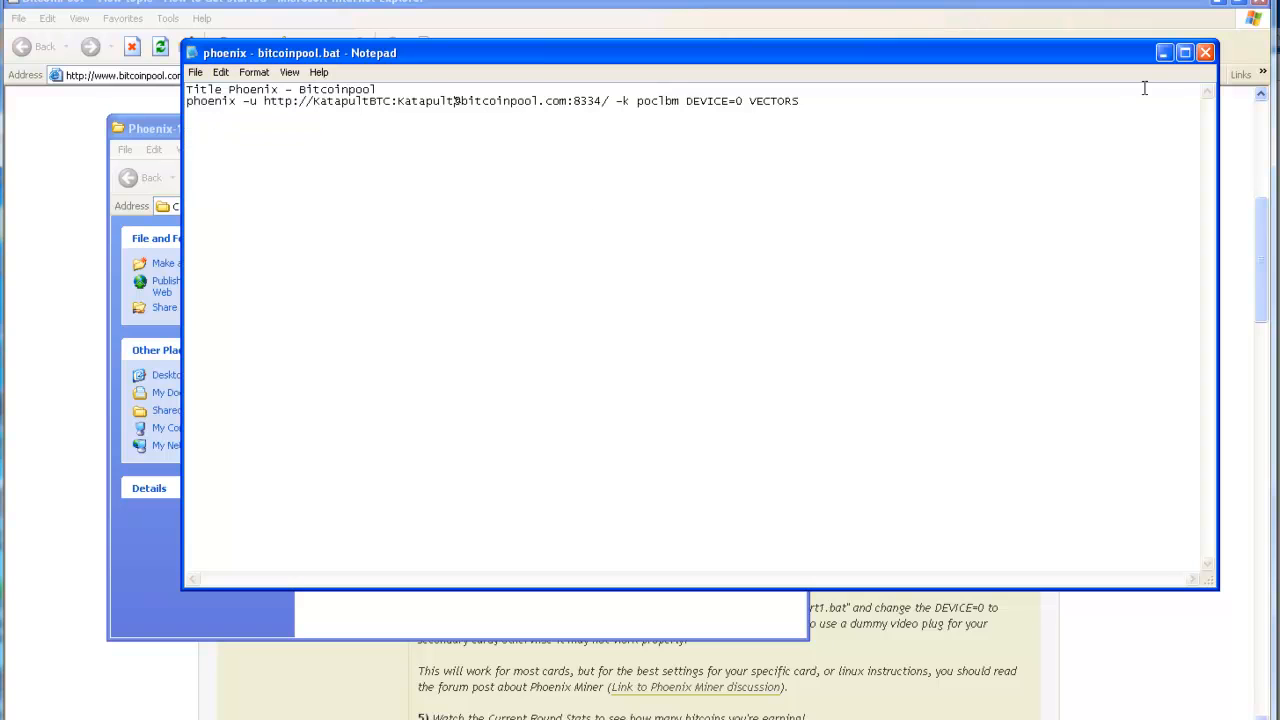
{"action": "left_click", "coordinate": [1204, 51]}
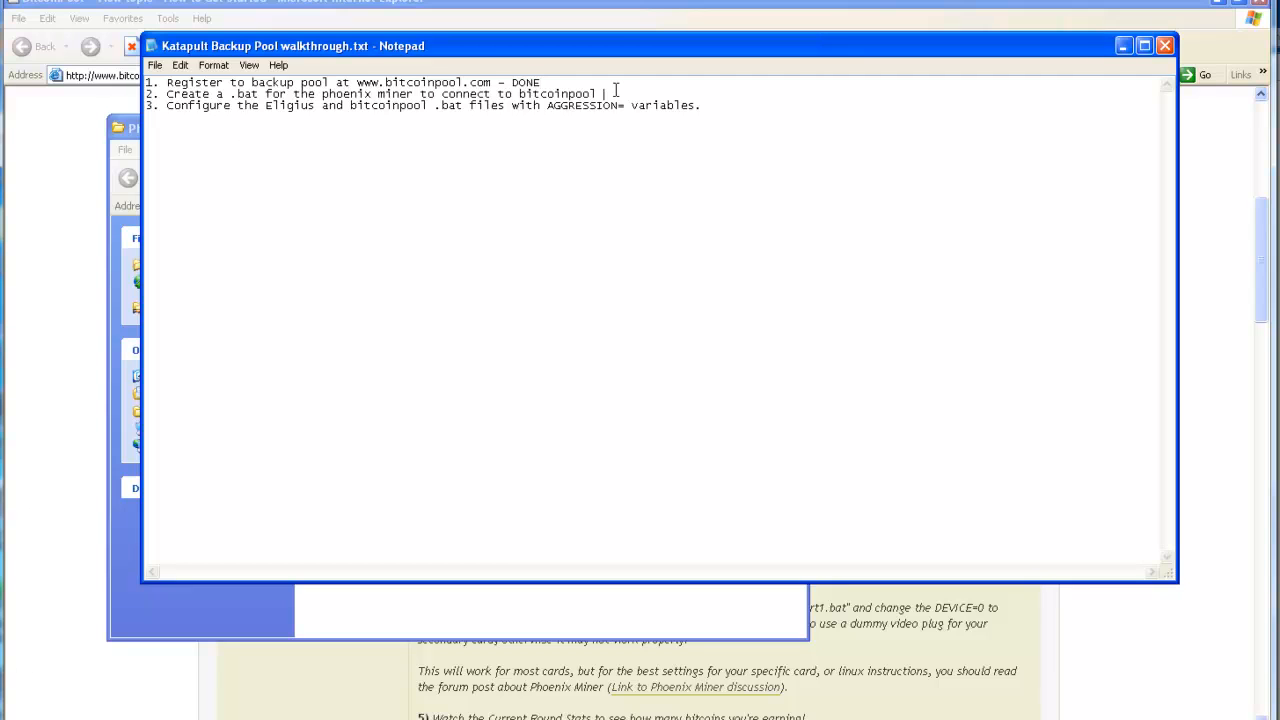
Append ' - DONE' to checklist line 2, the bitcoinpool .bat item, in the walkthrough.
{"action": "type", "text": "DONE"}
Open phoenix - eligius.bat and phoenix - bitcoinpool.bat for editing from the Phoenix-1.50 folder.
{"action": "left_click", "coordinate": [623, 591]}
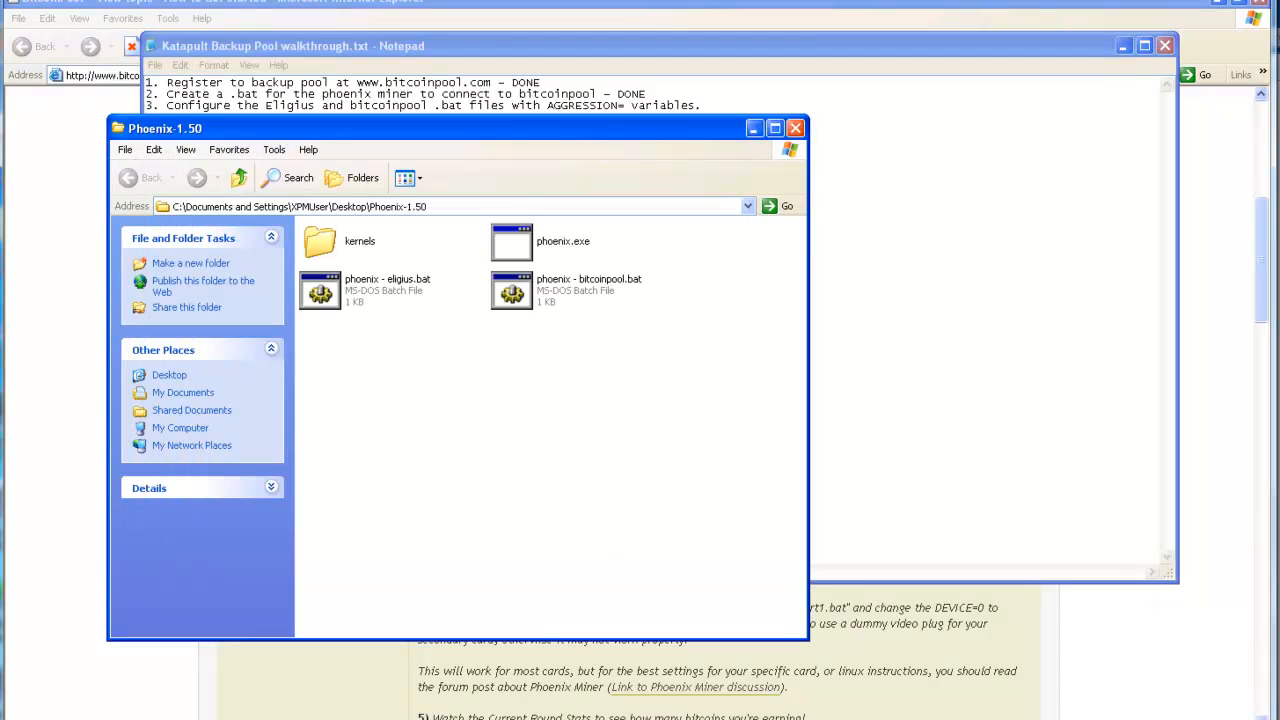
{"action": "right_click", "coordinate": [356, 286]}
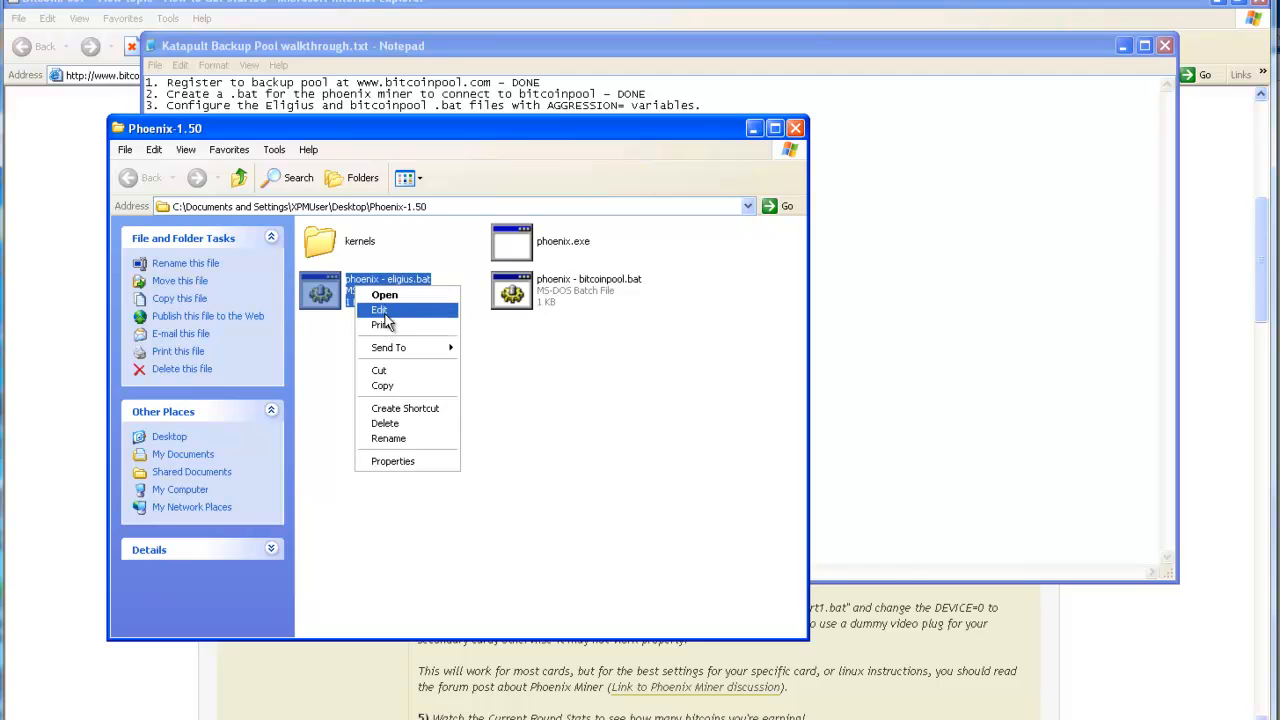
{"action": "left_click", "coordinate": [384, 312]}
{"action": "left_click", "coordinate": [531, 591]}
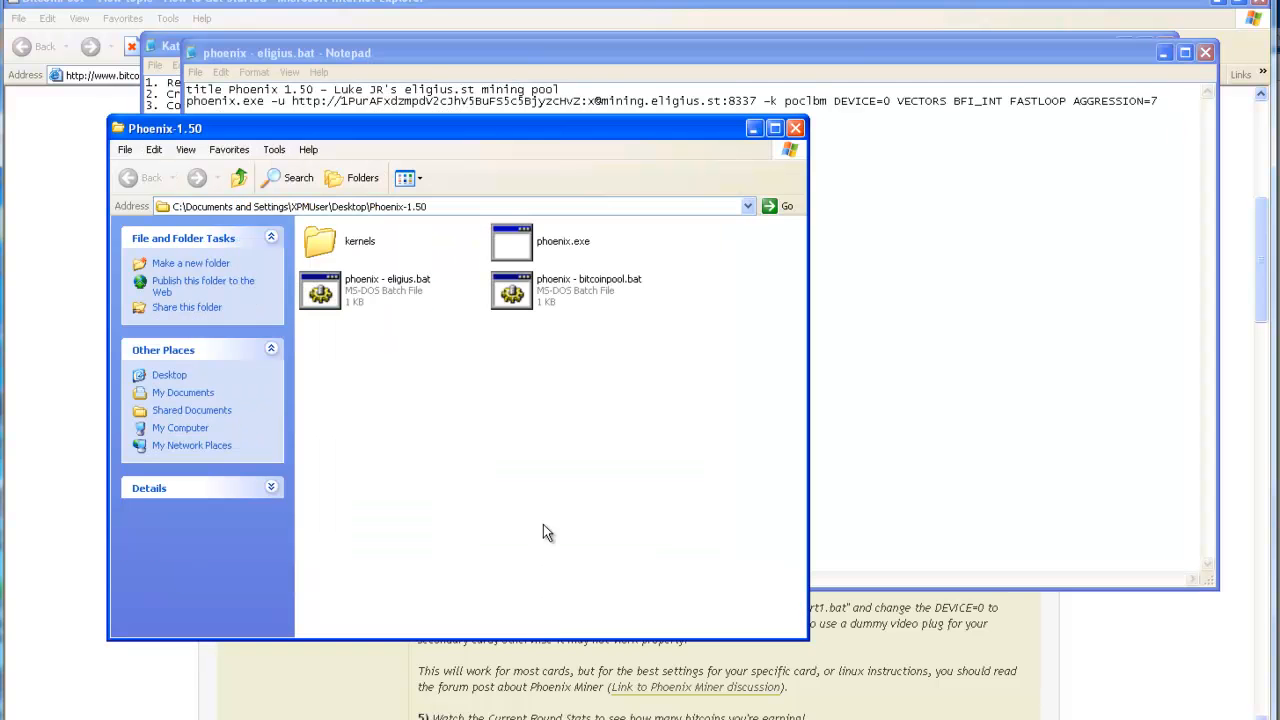
{"action": "right_click", "coordinate": [552, 294]}
{"action": "left_click", "coordinate": [580, 321]}
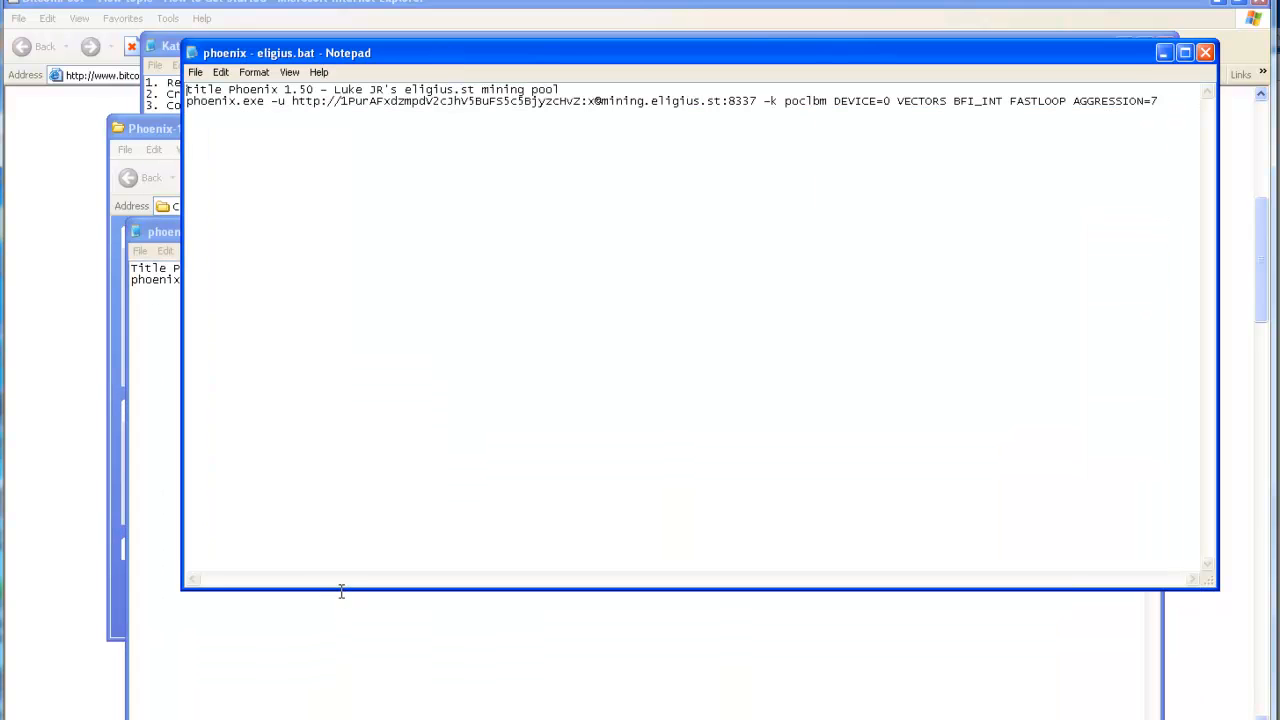
Shrink the eligius.bat window so it sits above bitcoinpool.bat with both command lines visible.
{"action": "left_click", "coordinate": [343, 592]}
{"action": "left_click", "coordinate": [440, 157]}
{"action": "left_click_drag", "start_coordinate": [457, 590], "coordinate": [480, 310]}
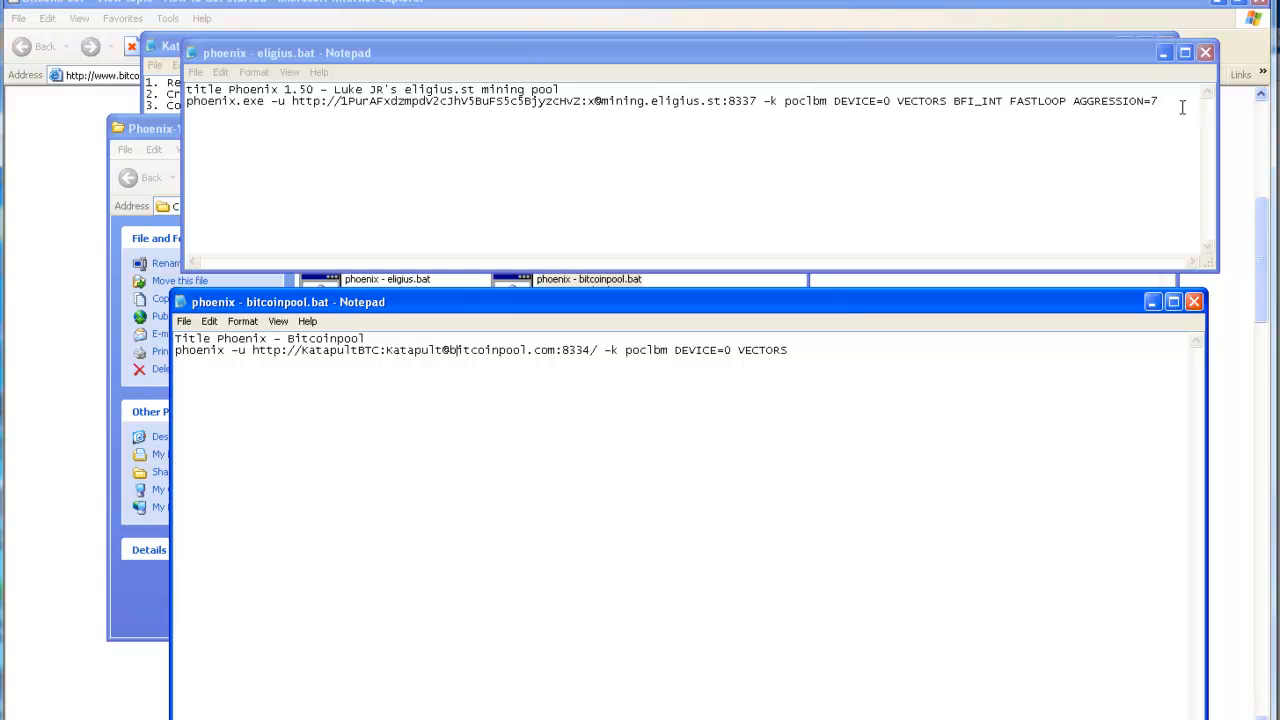
Copy ' AGGRESSION=7' from eligius.bat, paste it after VECTORS in bitcoinpool.bat, and save.
{"action": "left_click_drag", "start_coordinate": [1066, 101], "coordinate": [1170, 105]}
{"action": "key", "text": "ctrl+c"}
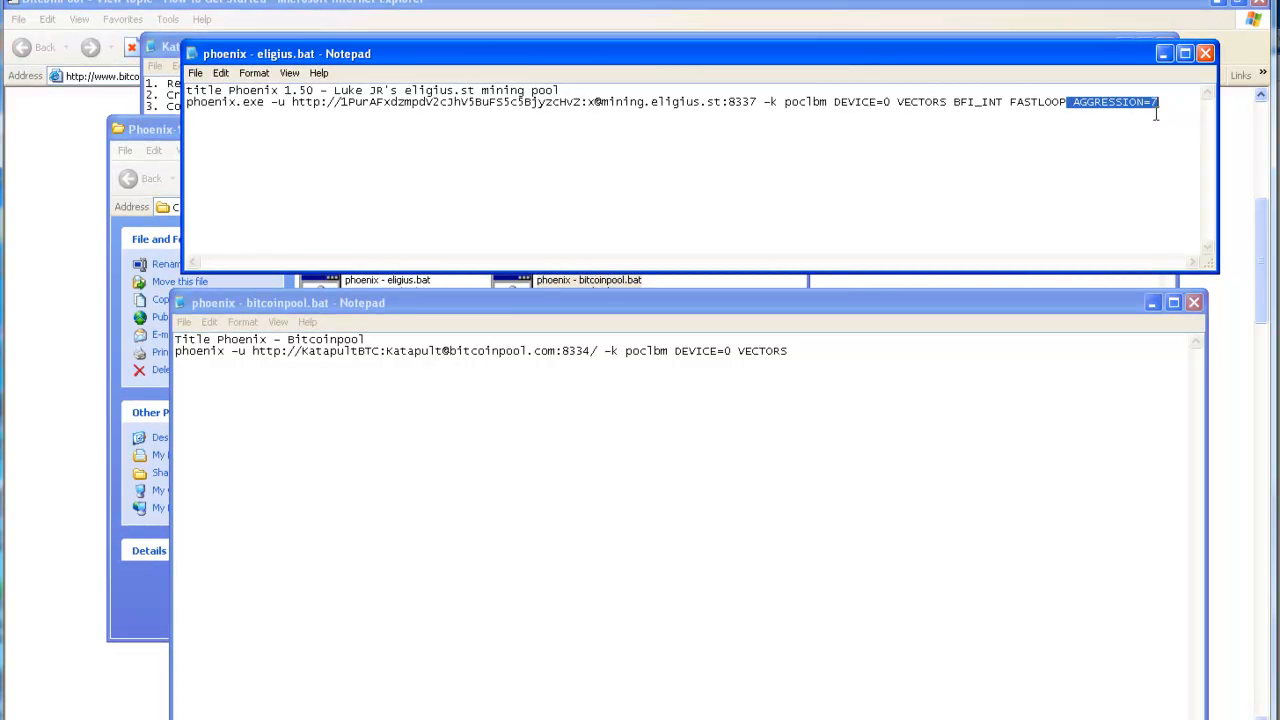
{"action": "left_click", "coordinate": [854, 353]}
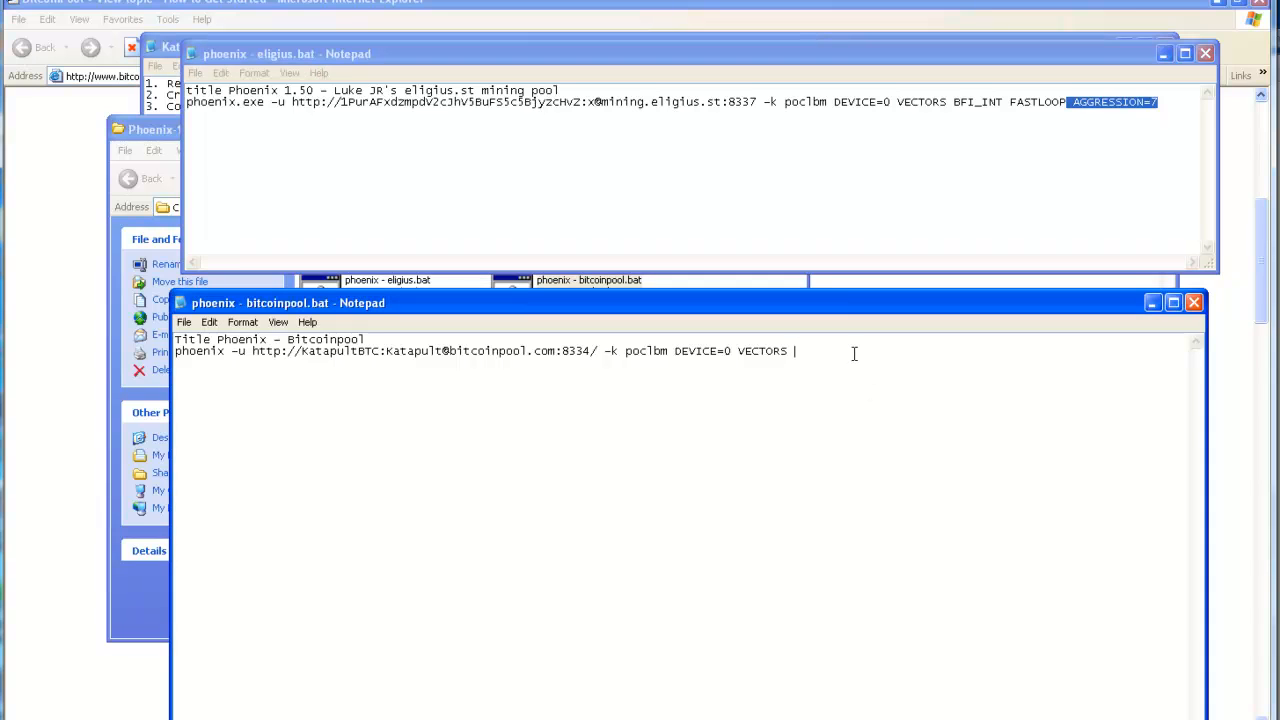
{"action": "key", "text": "ctrl+v"}
{"action": "left_click", "coordinate": [1150, 102]}
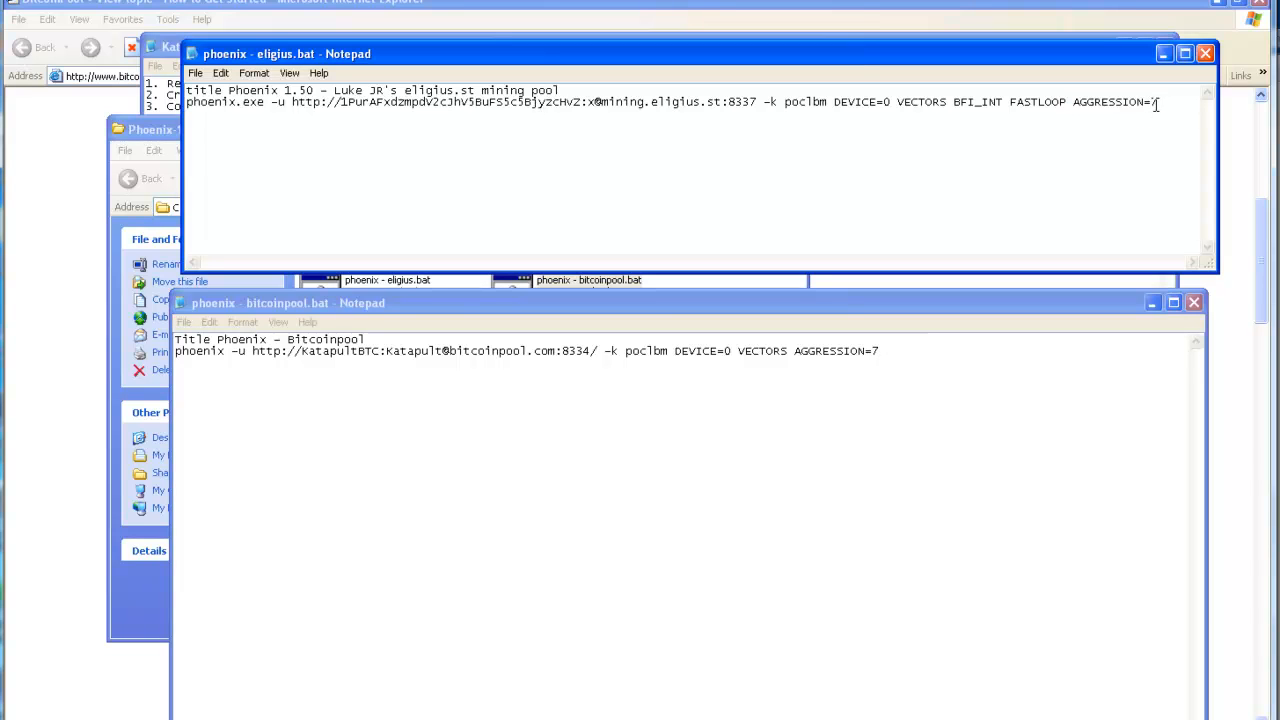
{"action": "left_click", "coordinate": [321, 300]}
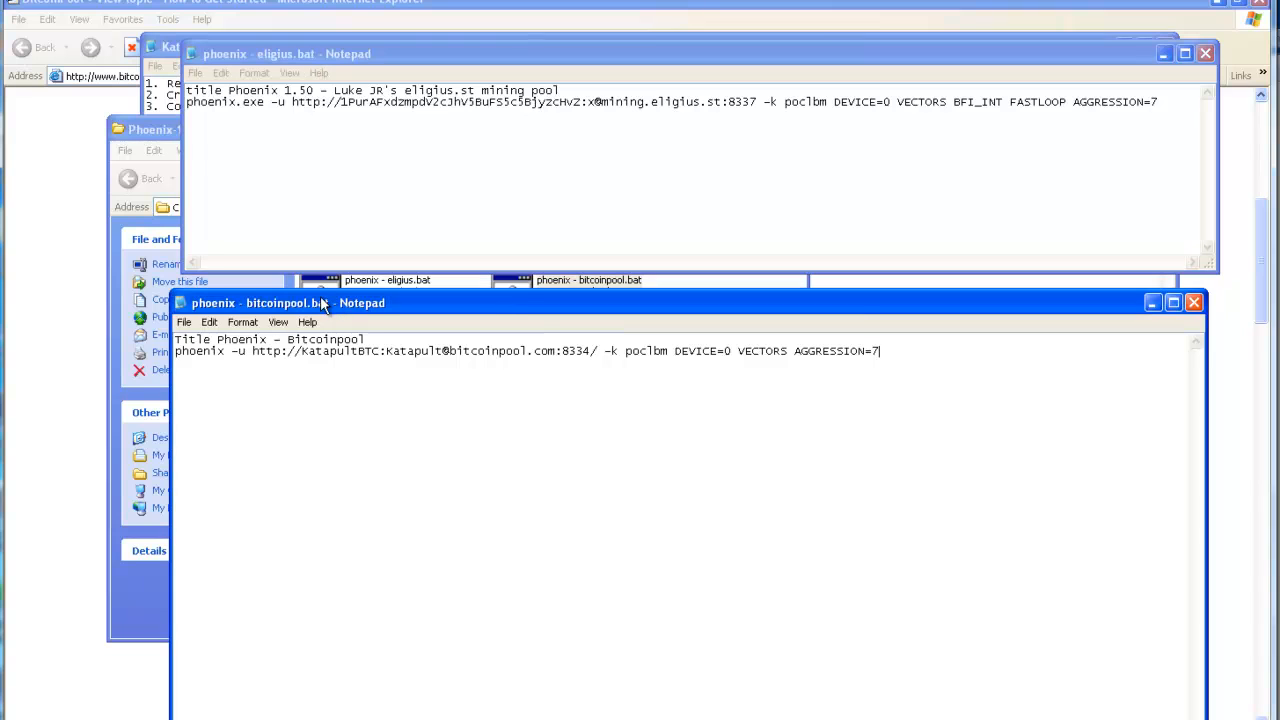
{"action": "left_click", "coordinate": [184, 322]}
{"action": "left_click", "coordinate": [205, 364]}
Change the bitcoinpool value to AGGRESSION=3 and save the file.
{"action": "left_click_drag", "start_coordinate": [870, 351], "coordinate": [880, 351]}
{"action": "type", "text": "3"}
{"action": "left_click", "coordinate": [184, 322]}
{"action": "left_click", "coordinate": [200, 367]}
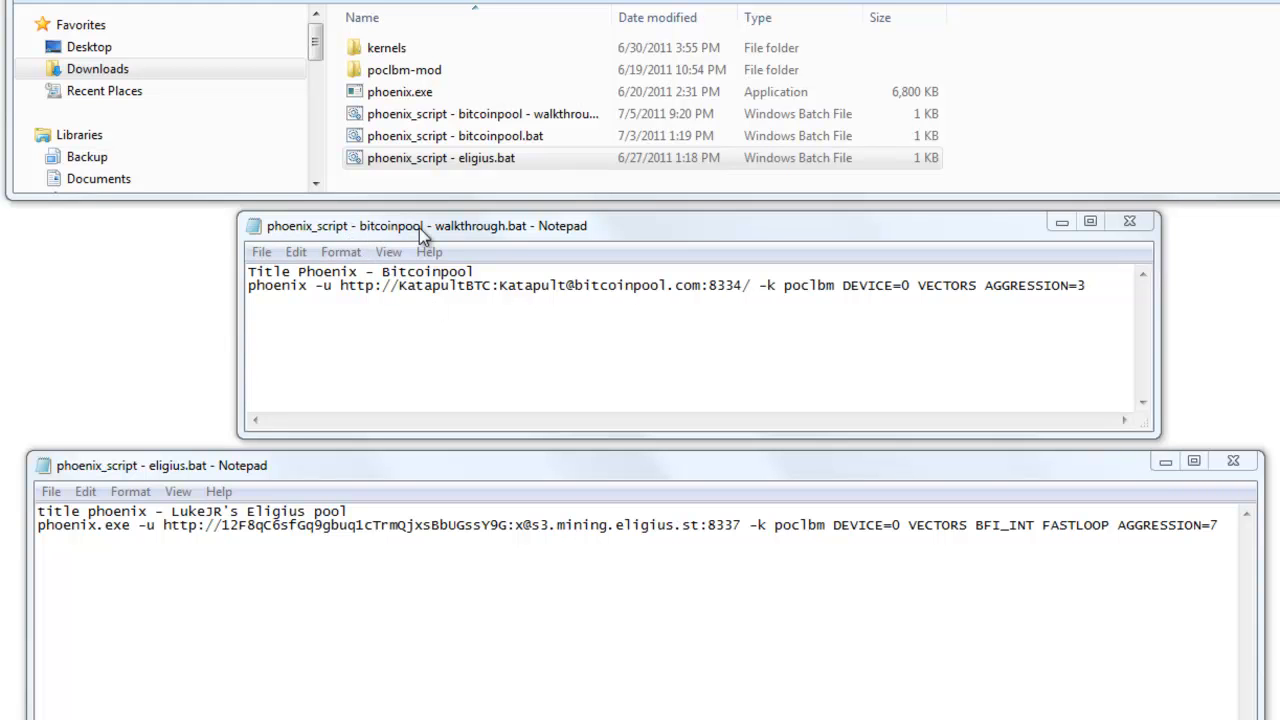
Launch the eligius.bat miner and move its console into full view.
{"action": "left_click", "coordinate": [519, 246]}
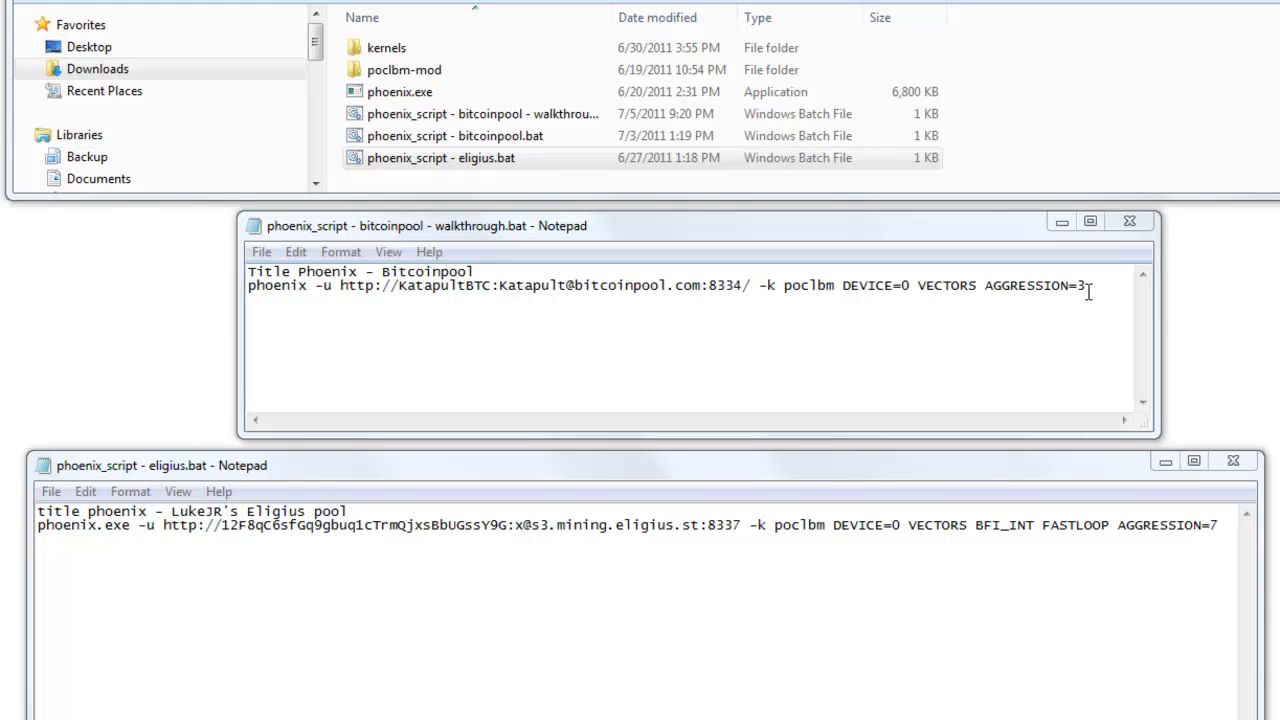
{"action": "left_click", "coordinate": [150, 542]}
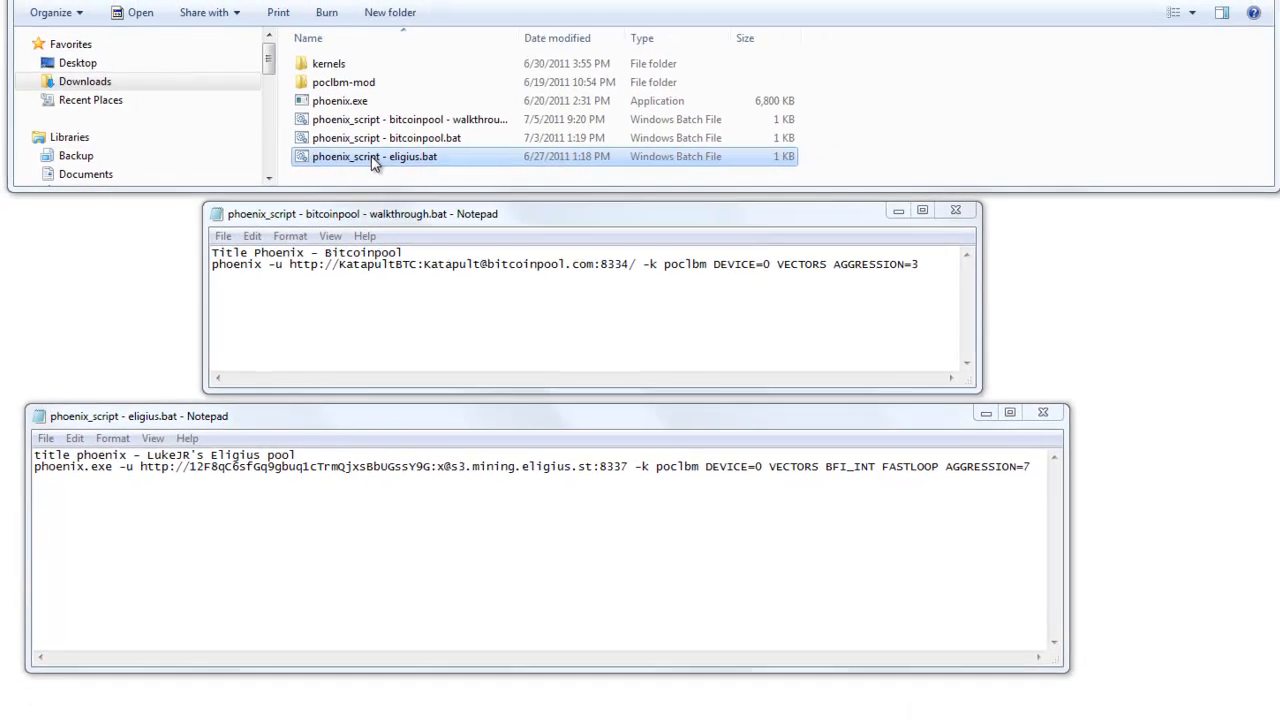
{"action": "double_click", "coordinate": [438, 158]}
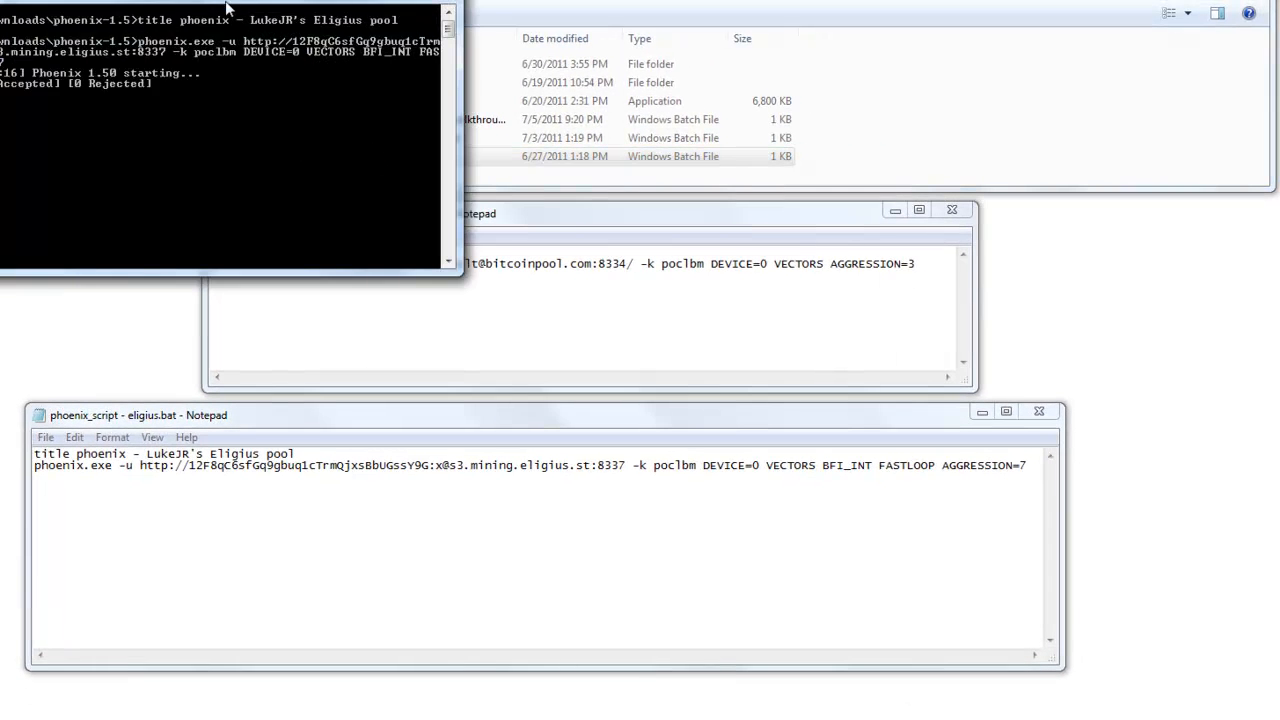
{"action": "left_click_drag", "start_coordinate": [332, 2], "coordinate": [383, 283]}
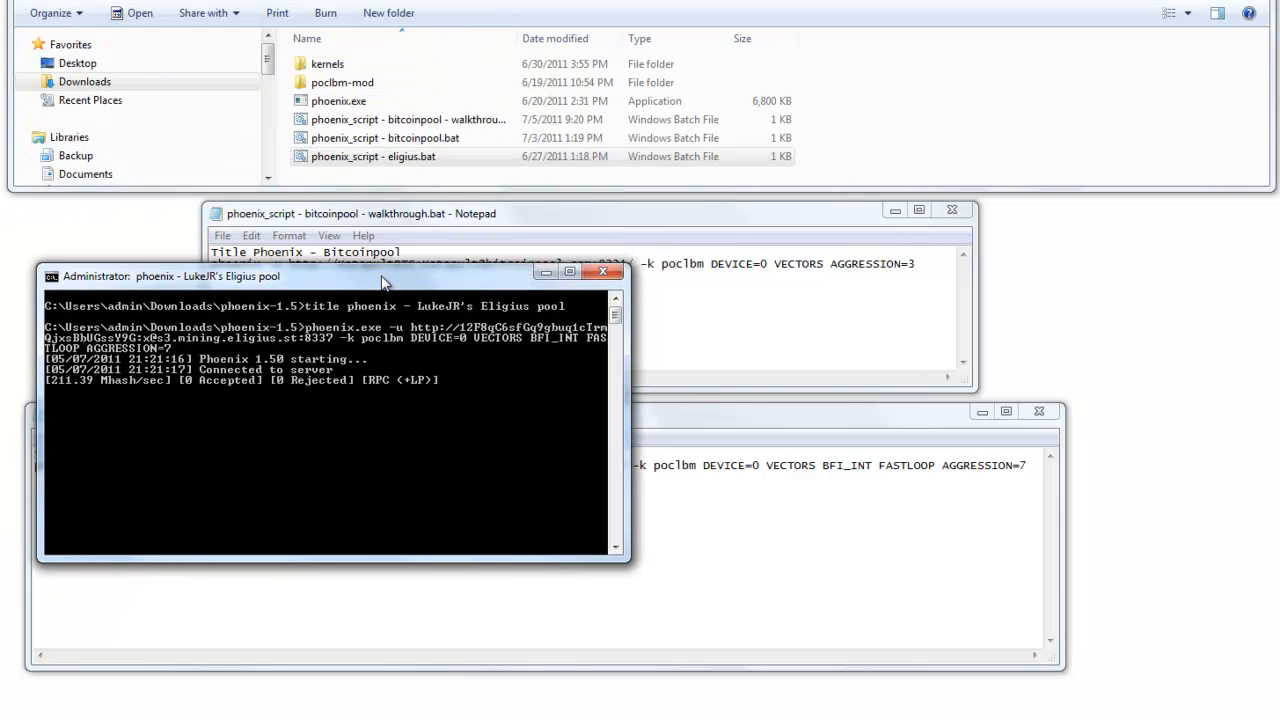
Launch the bitcoinpool walkthrough miner and place its console beside Eligius.
{"action": "left_click", "coordinate": [408, 122]}
{"action": "double_click", "coordinate": [408, 122]}
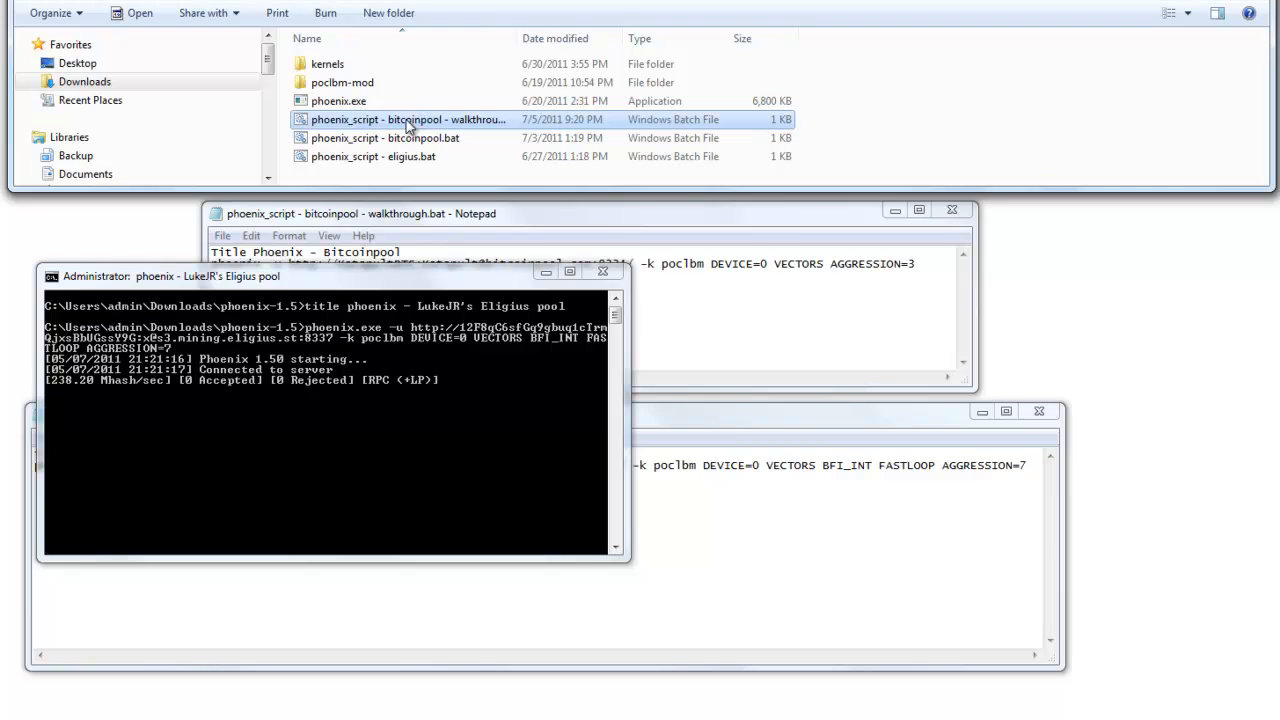
{"action": "left_click_drag", "start_coordinate": [133, 15], "coordinate": [881, 282]}
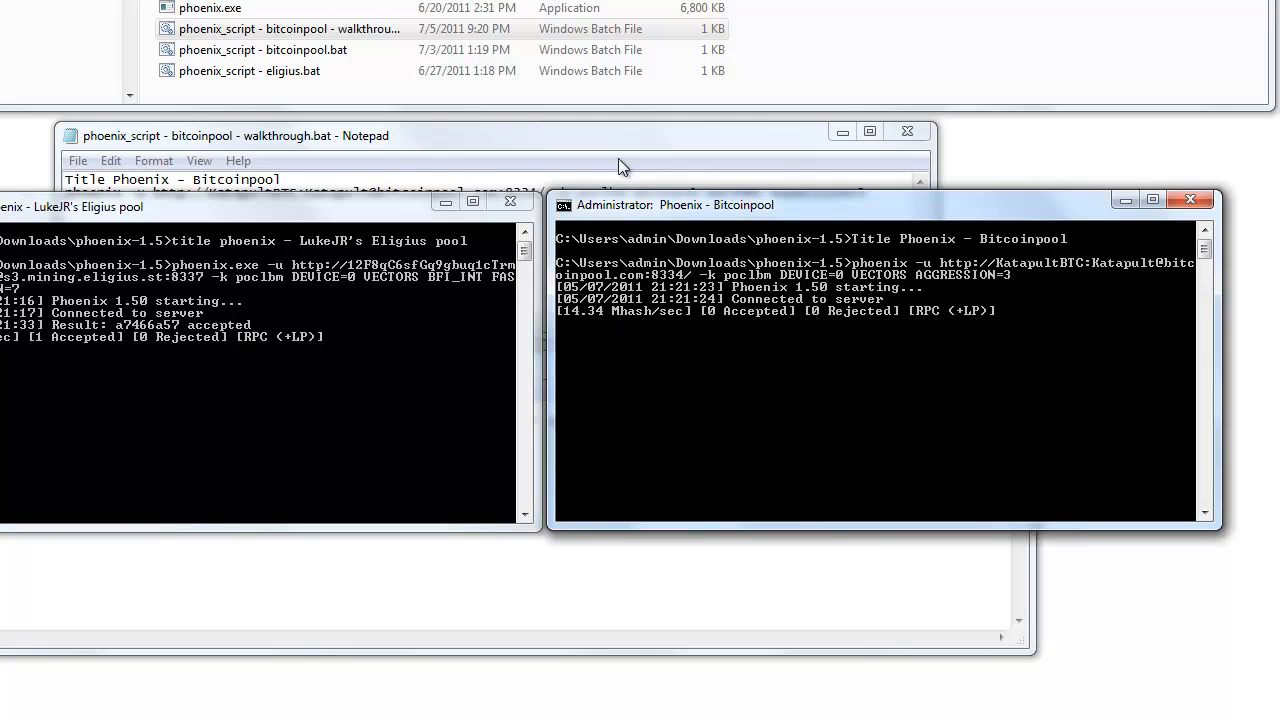
Change AGGRESSION=3 to AGGRESSION=7 in the bitcoinpool walkthrough file and save it.
{"action": "left_click", "coordinate": [632, 137]}
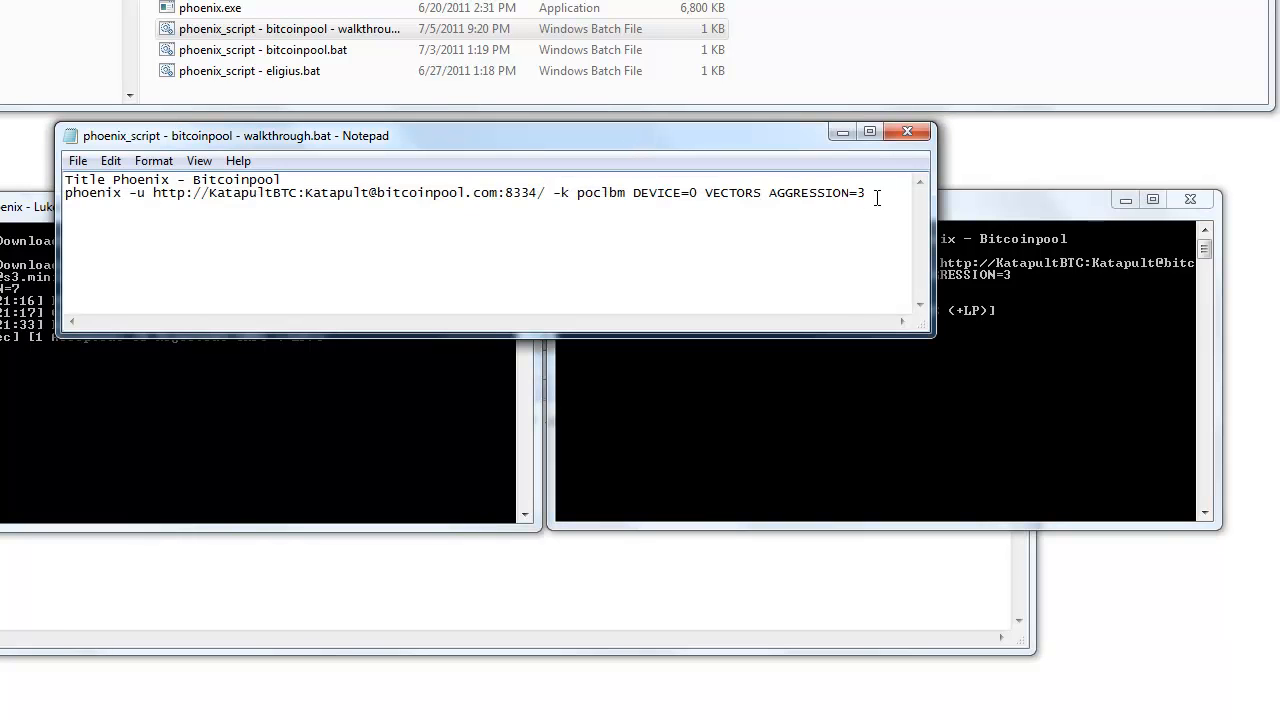
{"action": "left_click_drag", "start_coordinate": [877, 198], "coordinate": [860, 198]}
{"action": "type", "text": "7"}
{"action": "left_click", "coordinate": [77, 160]}
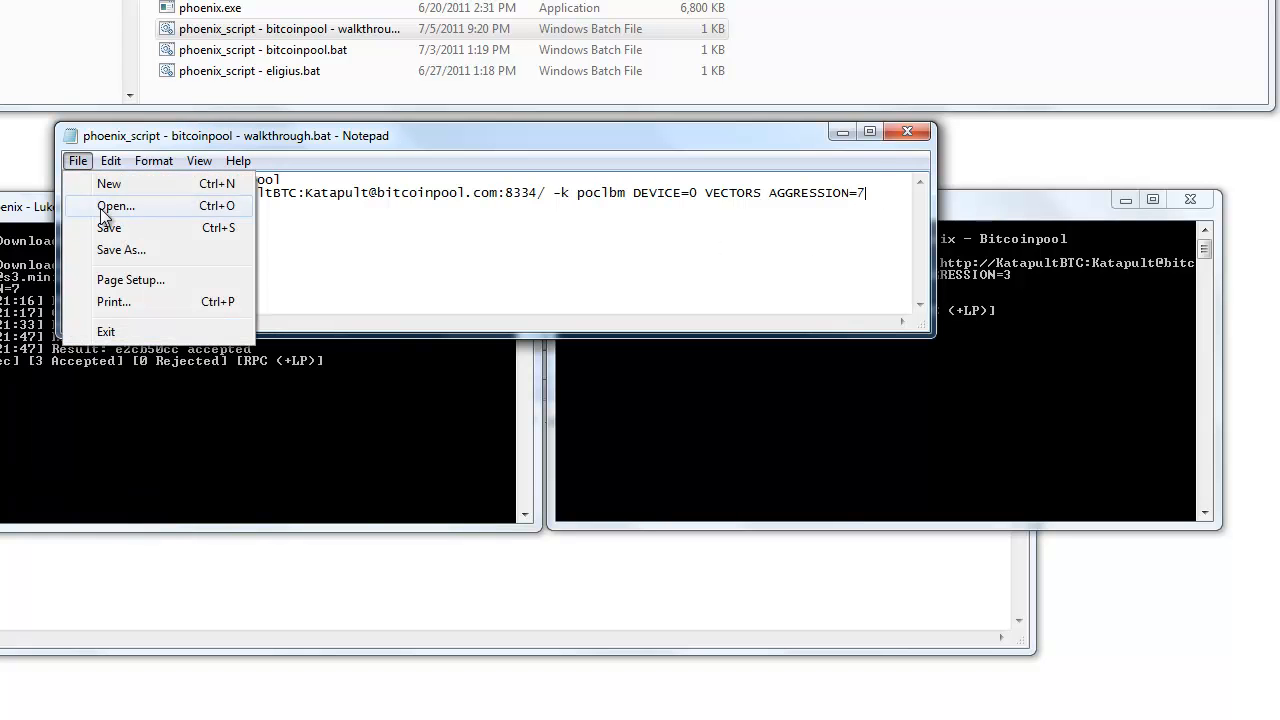
{"action": "left_click", "coordinate": [106, 228]}
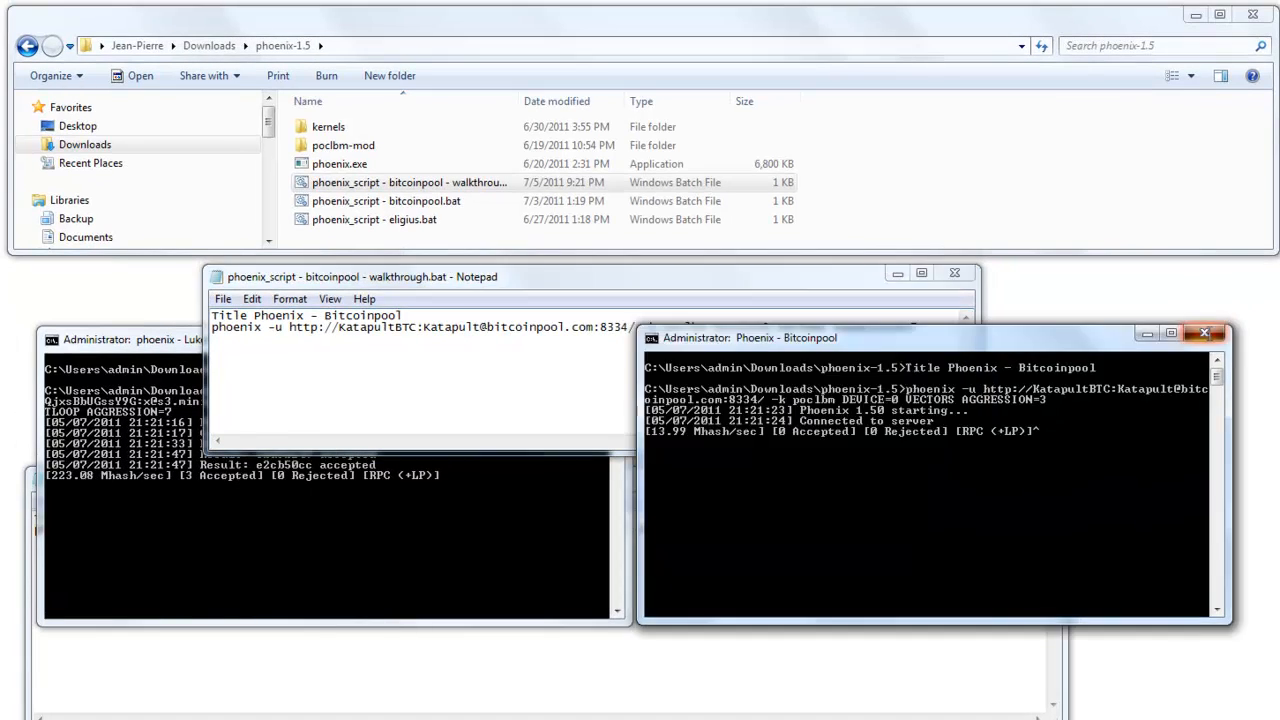
Restart the Bitcoinpool miner with the new setting, centring its console beside the Eligius one.
{"action": "left_click", "coordinate": [1204, 332]}
{"action": "double_click", "coordinate": [412, 184]}
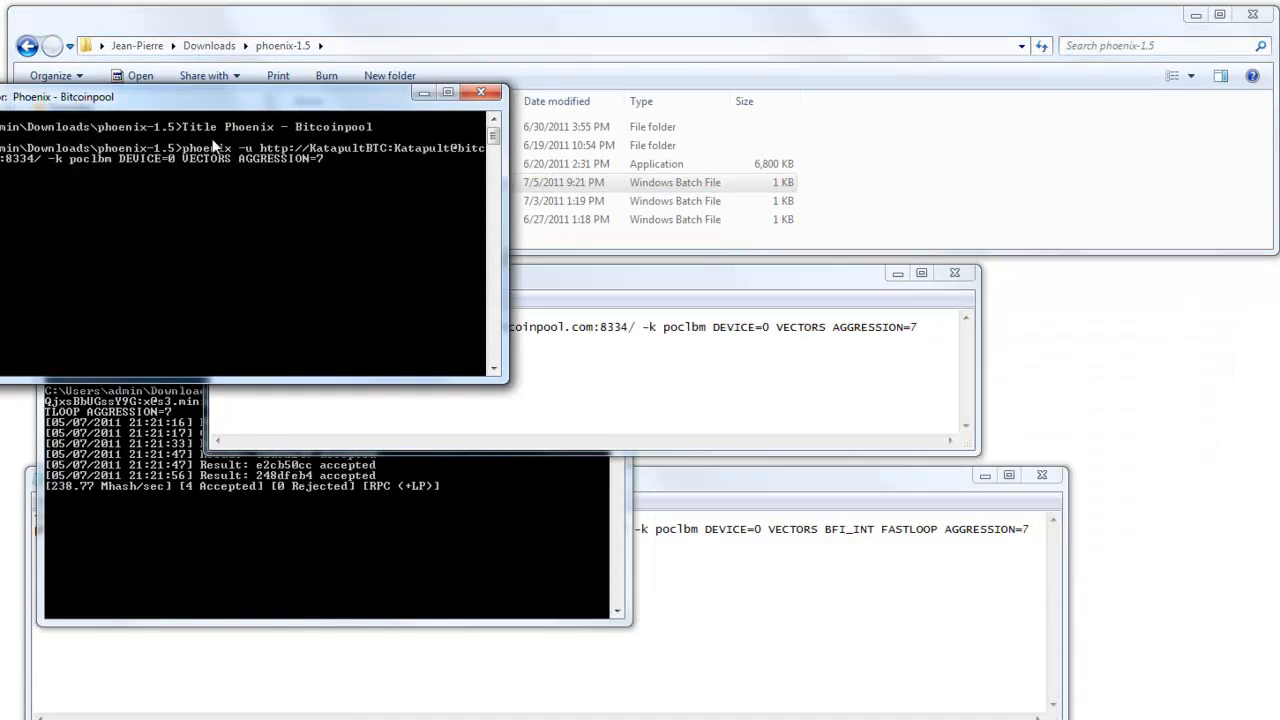
{"action": "left_click_drag", "start_coordinate": [188, 104], "coordinate": [918, 359]}
{"action": "left_click", "coordinate": [479, 540]}
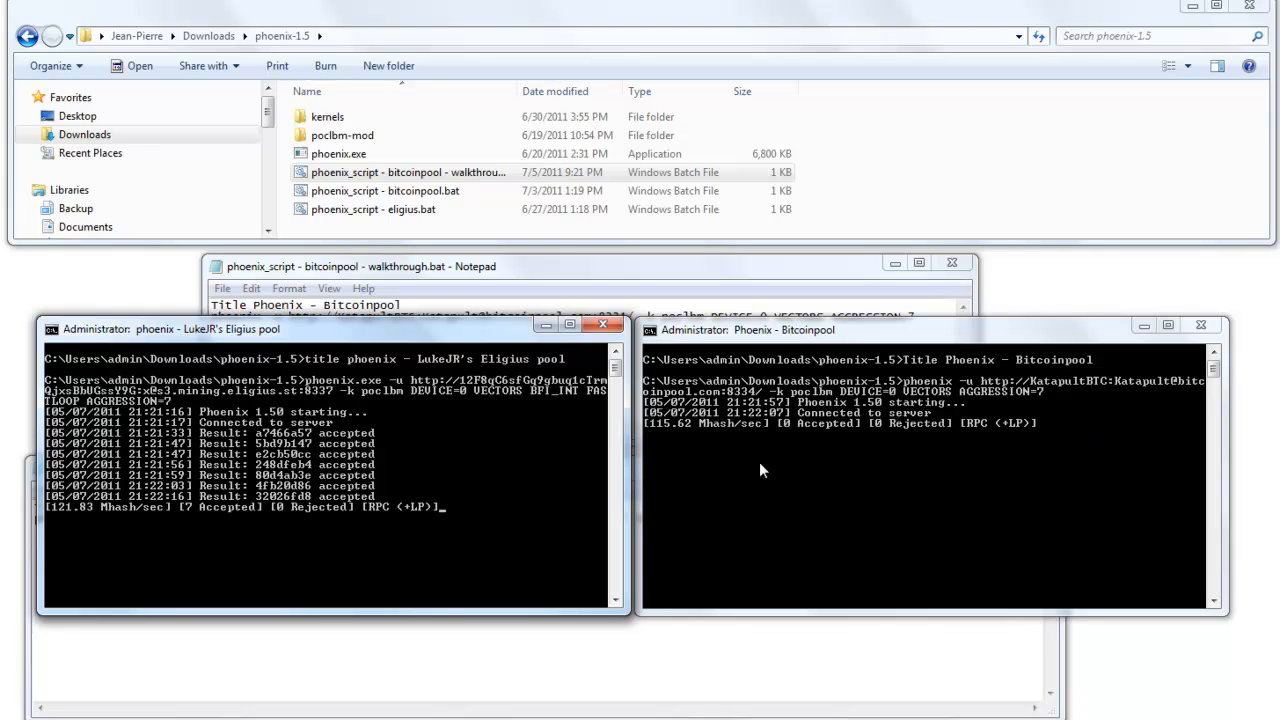
Close the Bitcoinpool miner and set the walkthrough file back to AGGRESSION=3, saving it.
{"action": "left_click", "coordinate": [1205, 327]}
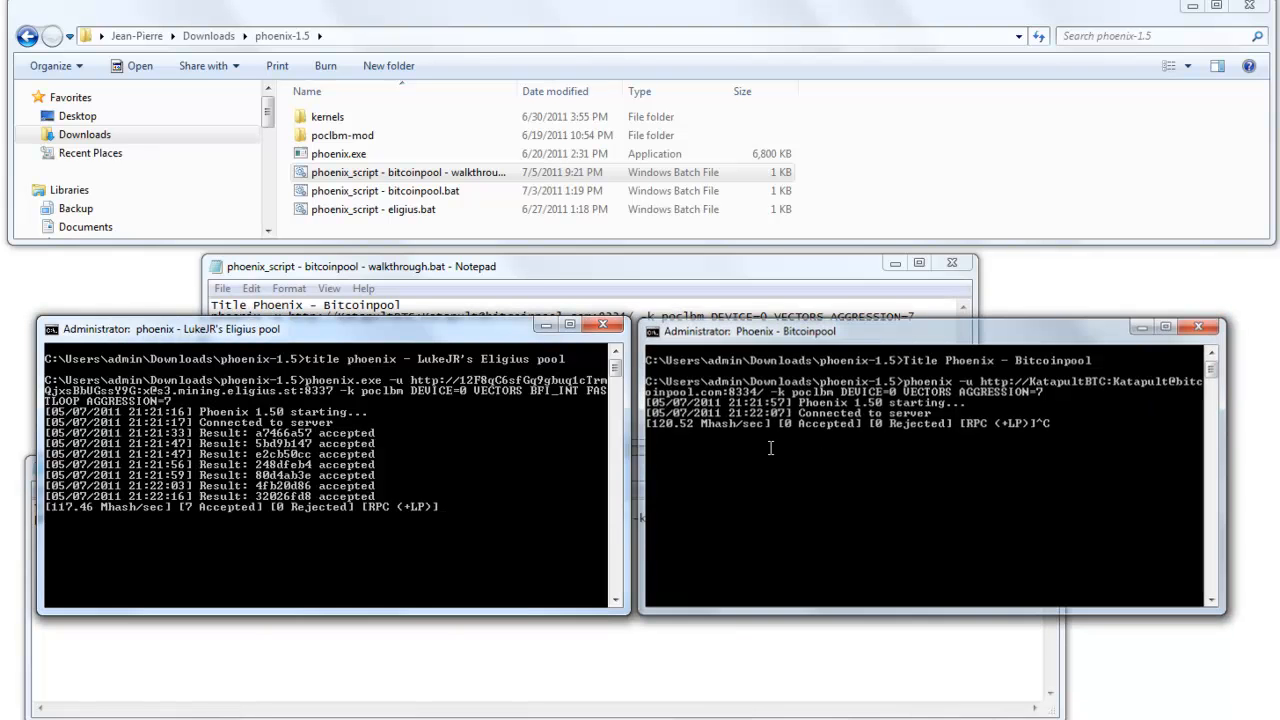
{"action": "left_click", "coordinate": [938, 322]}
{"action": "left_click_drag", "start_coordinate": [930, 320], "coordinate": [907, 326]}
{"action": "type", "text": "3"}
{"action": "left_click", "coordinate": [222, 288]}
{"action": "left_click", "coordinate": [249, 347]}
{"action": "left_click", "coordinate": [1010, 518]}
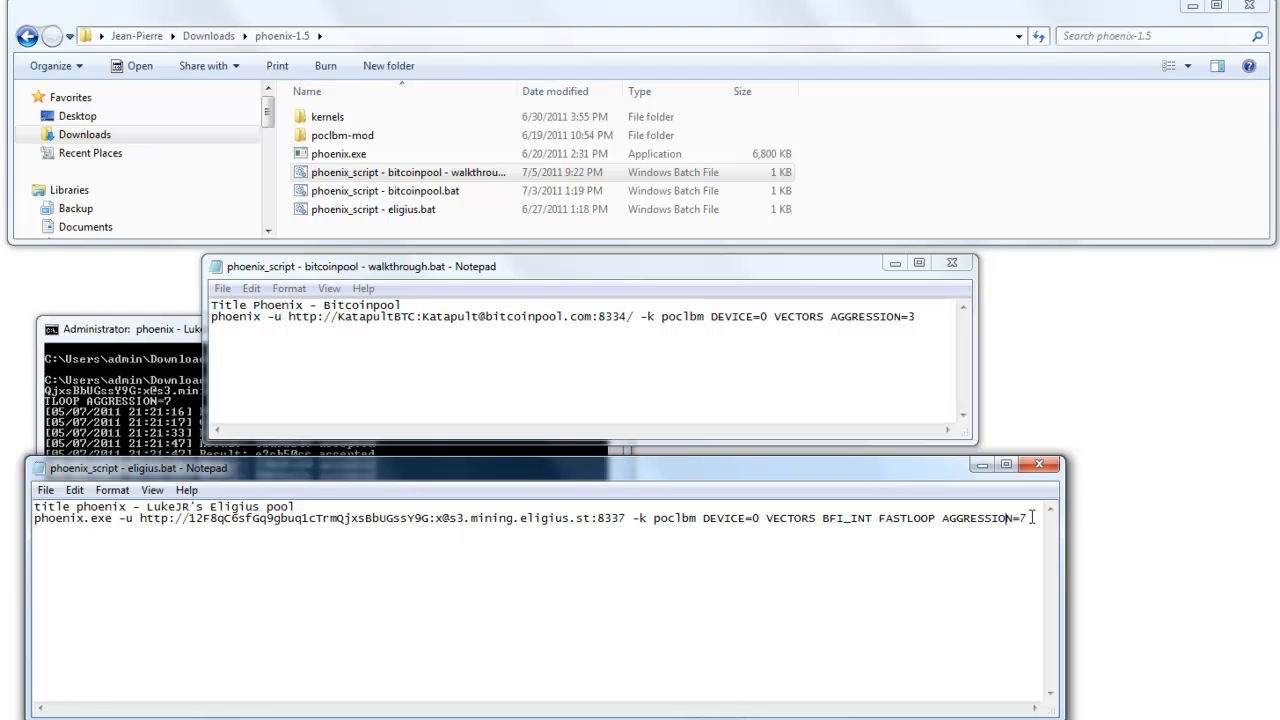
{"action": "left_click", "coordinate": [616, 332]}
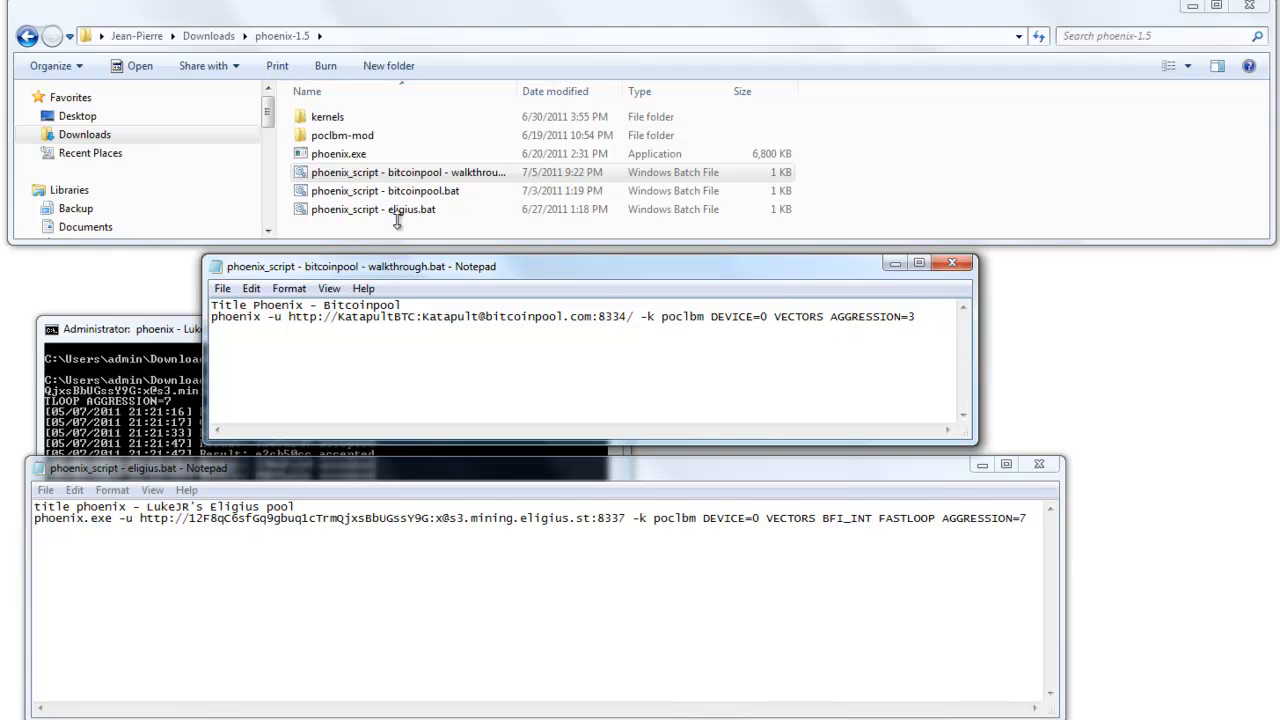
{"action": "left_click", "coordinate": [222, 288]}
{"action": "left_click", "coordinate": [249, 347]}
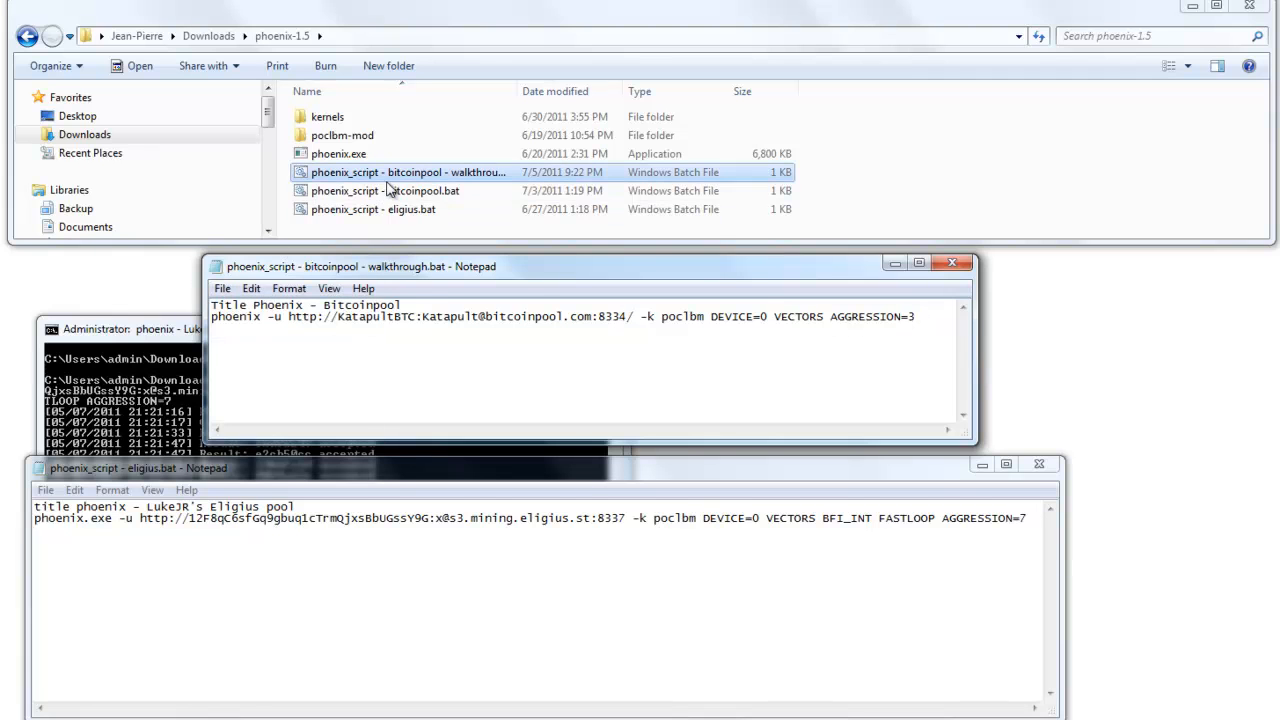
Relaunch the Bitcoinpool miner beside Eligius, then close the Eligius miner console.
{"action": "left_click", "coordinate": [393, 174]}
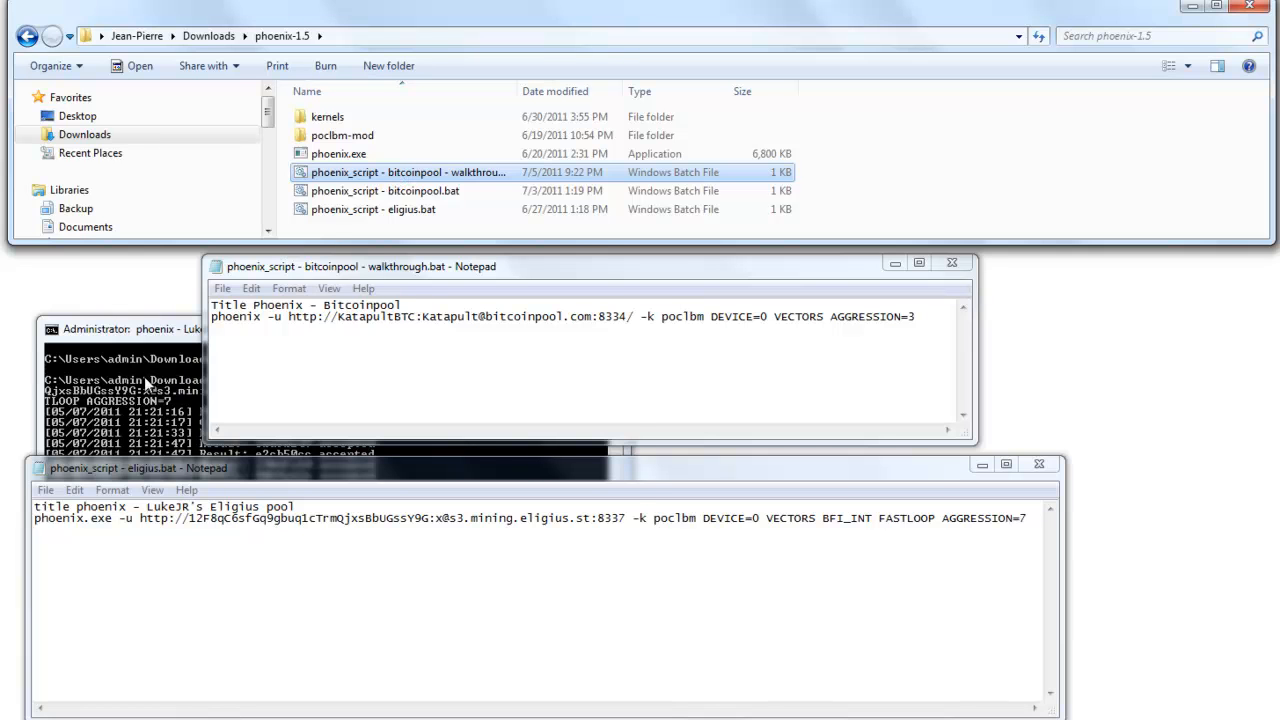
{"action": "left_click", "coordinate": [147, 382]}
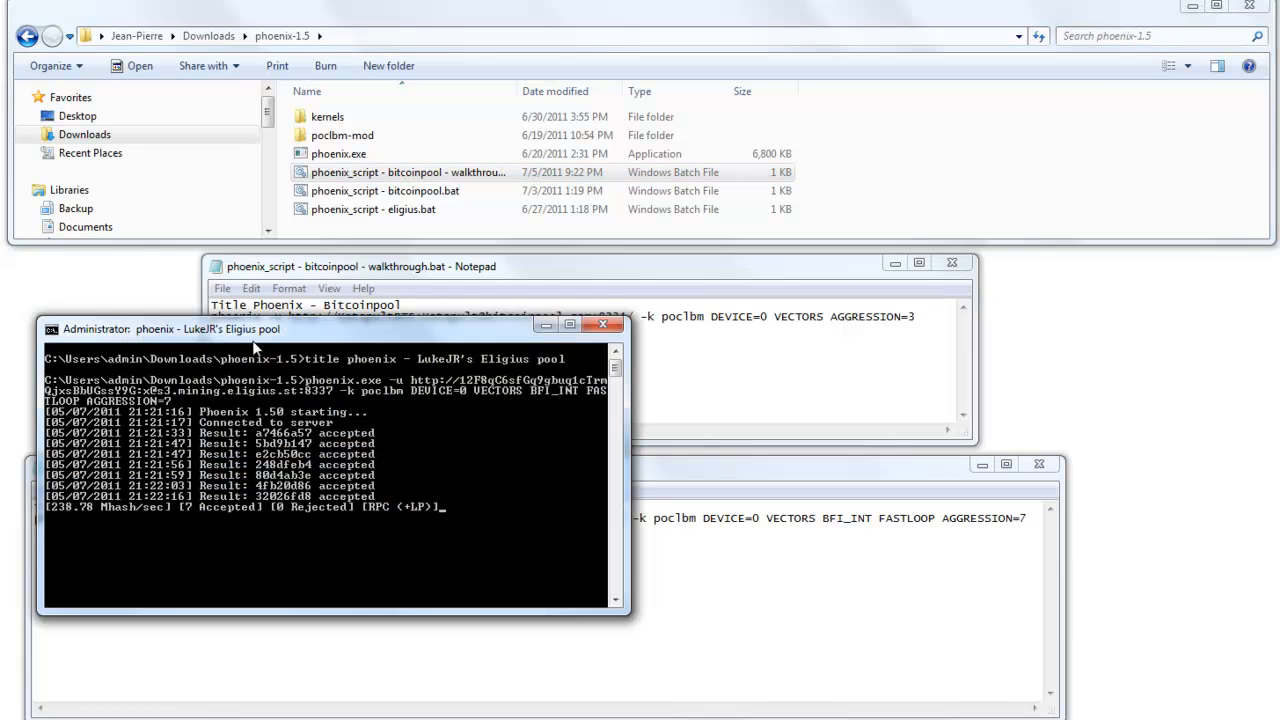
{"action": "left_click_drag", "start_coordinate": [214, 107], "coordinate": [909, 330]}
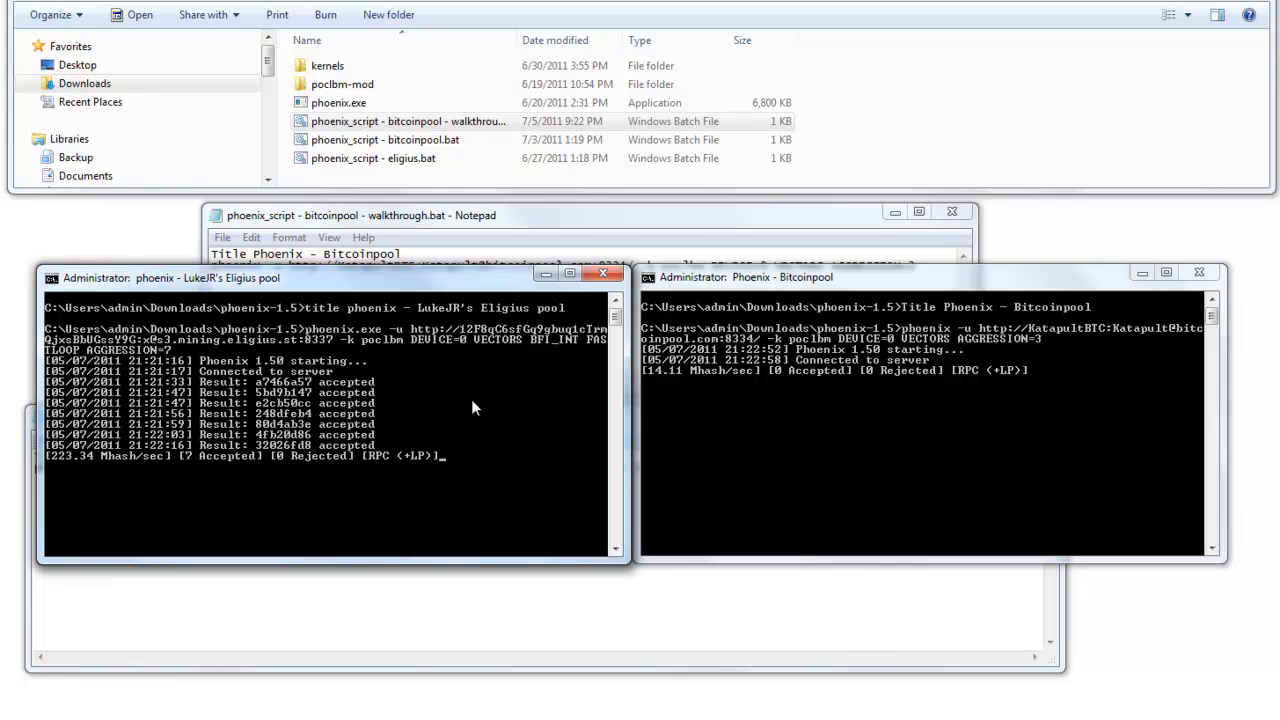
{"action": "left_click", "coordinate": [602, 274]}
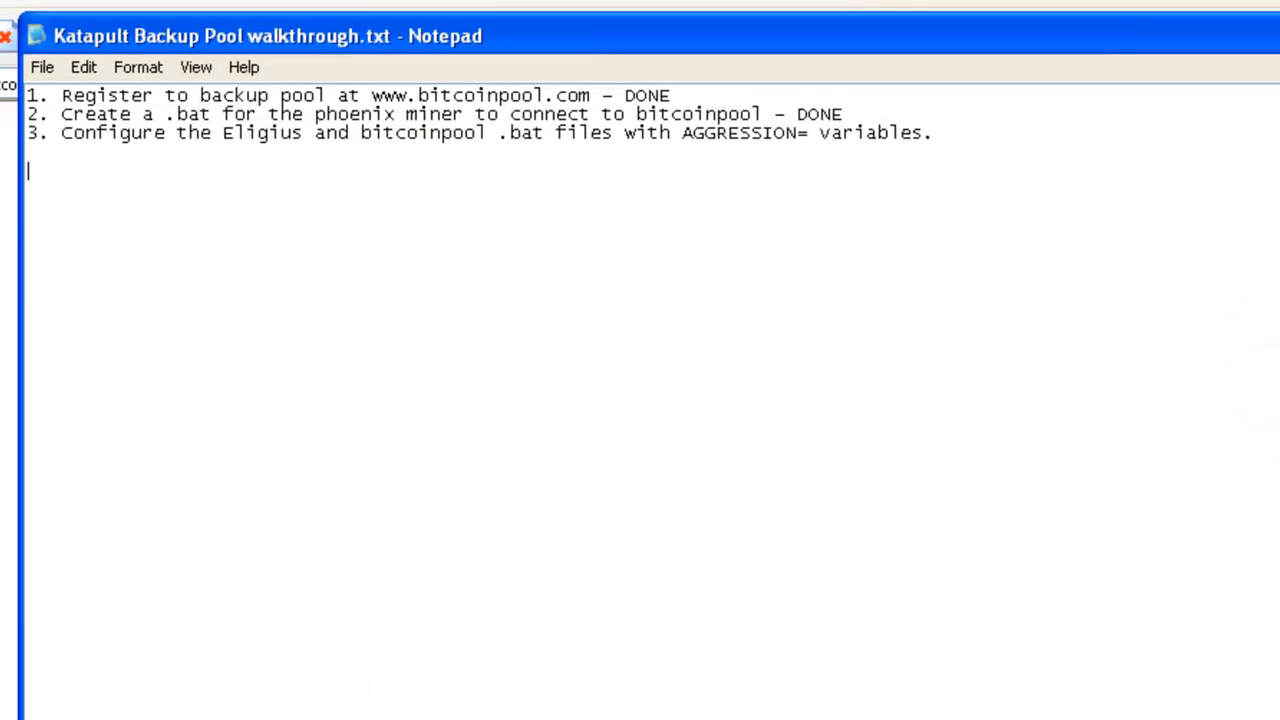
Append '-DONE' after 'variables.' on line 3 and add a COMPLETE line below the checklist.
{"action": "left_click", "coordinate": [976, 138]}
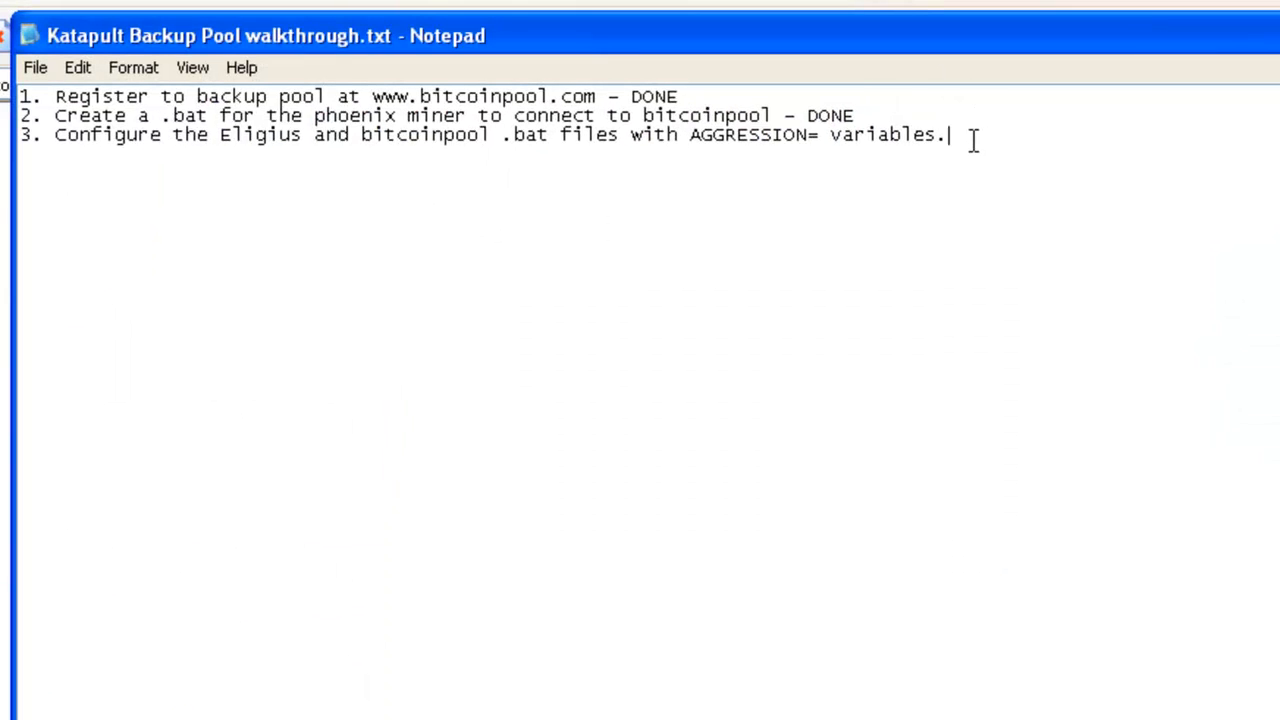
{"action": "type", "text": "-DONE"}
{"action": "key", "text": "Return"}
{"action": "key", "text": "Return"}
{"action": "type", "text": "COMPLETE"}
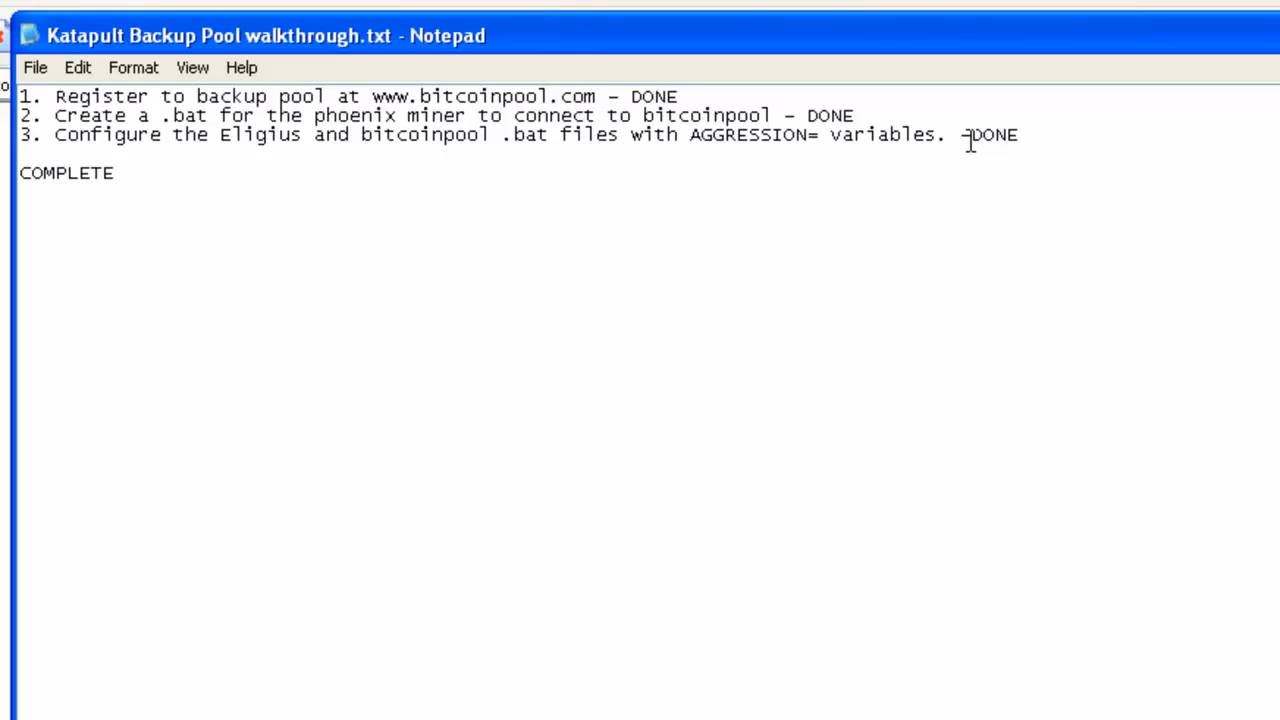